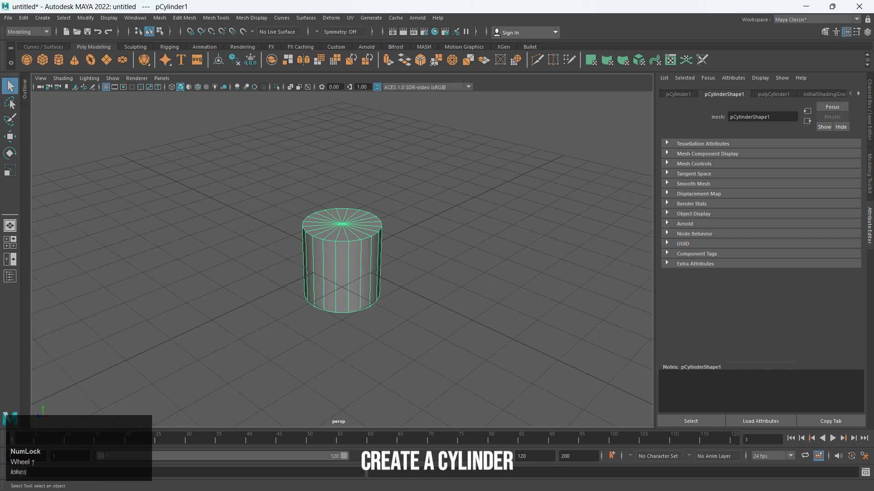
Step: Show the cylinder's creation settings in the Channel Box and set Subdivisions Caps to 0
key(ctrl)
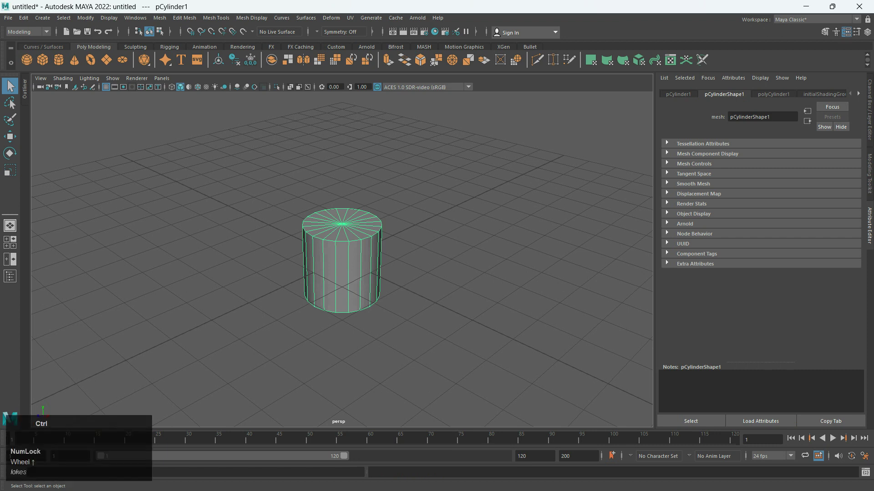
click(869, 225)
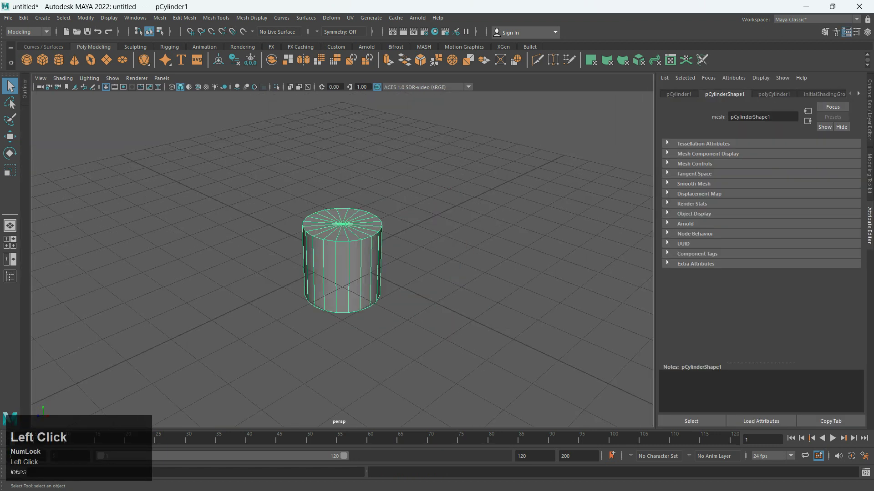
key(ctrl+a)
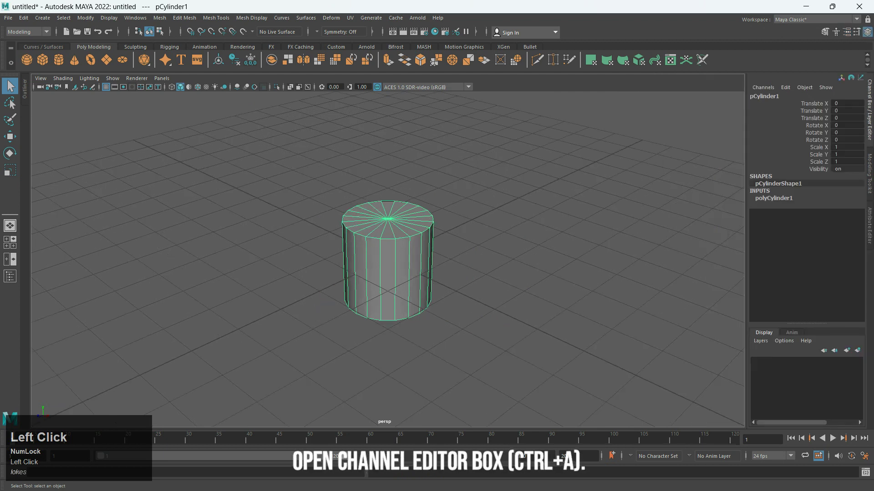
click(774, 198)
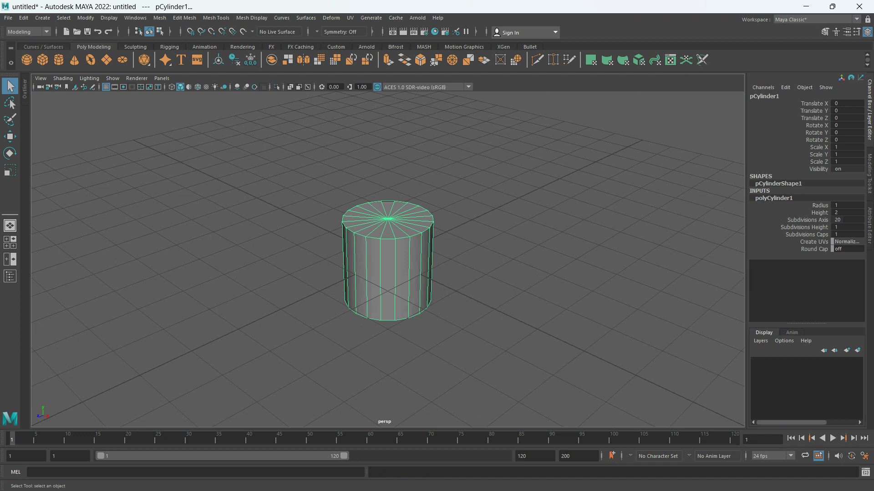
click(847, 235)
key(Return)
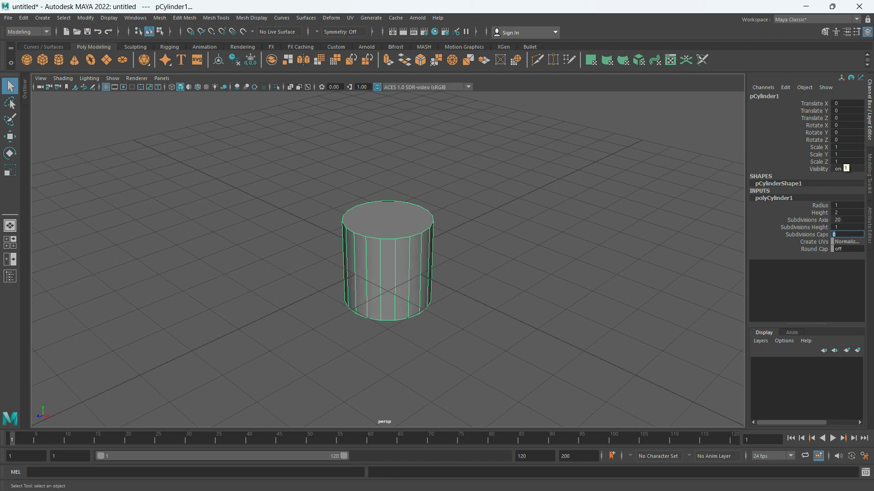
Step: Scale the cylinder to 4 in X, 16 in Y and 4 in Z
click(840, 147)
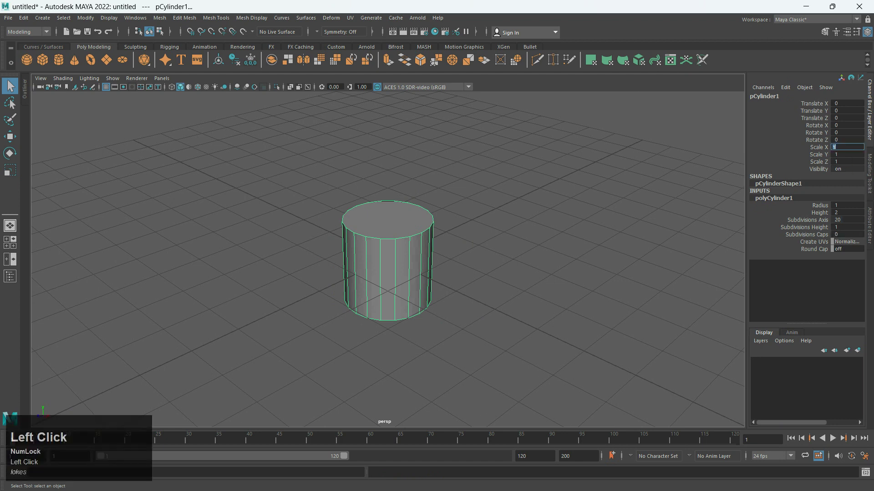
text(4)
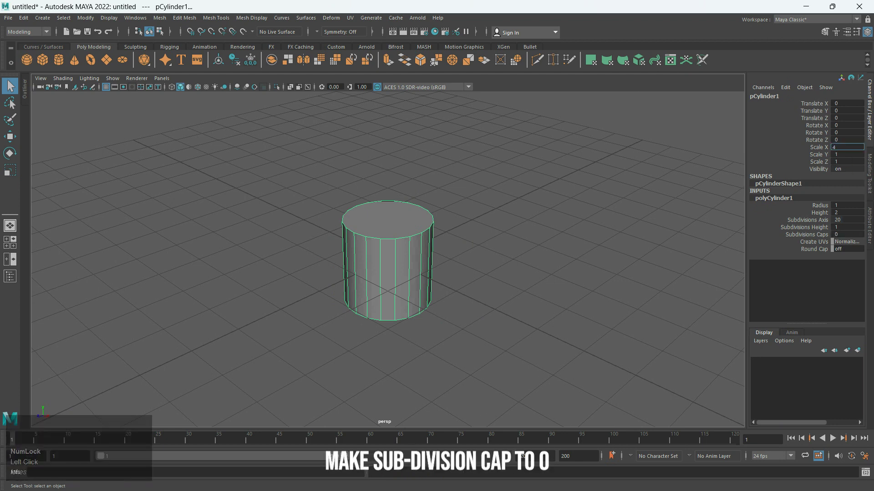
key(Tab)
text(16)
key(Tab)
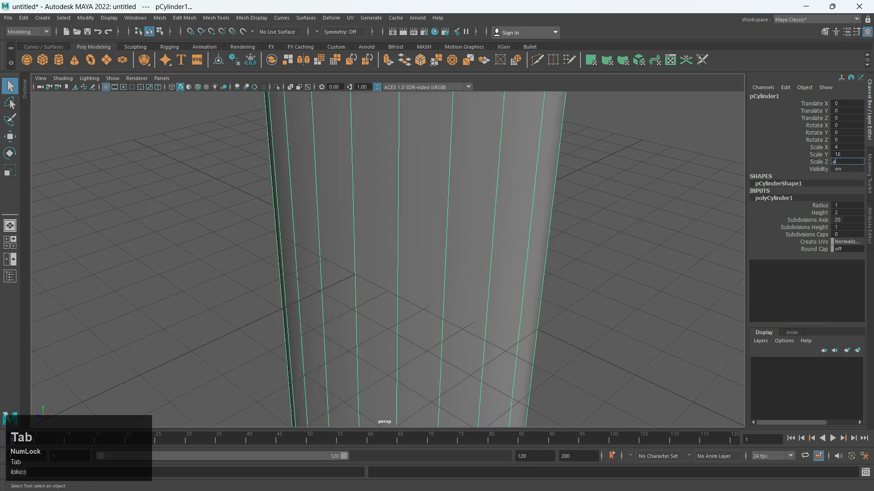
key(Return)
scroll(386, 259, down, 4)
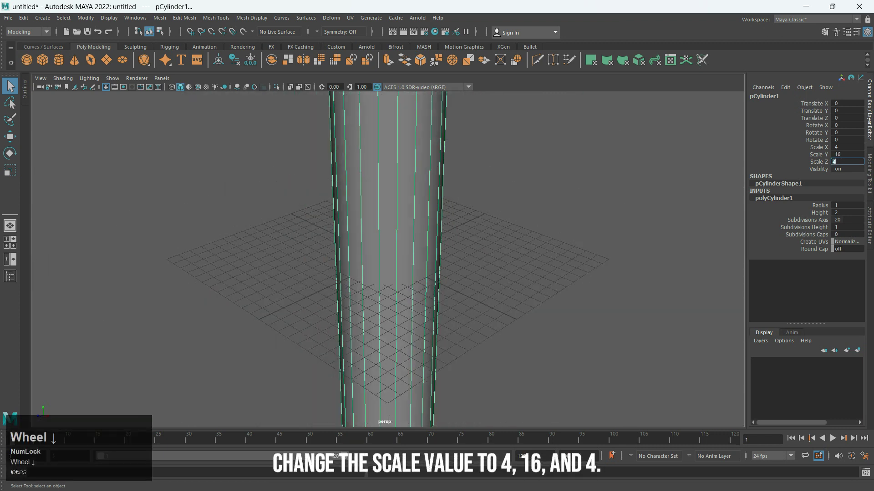
Step: Set the cylinder's Translate Y to 16 so its base rests on the grid
click(844, 111)
text(16)
key(Return)
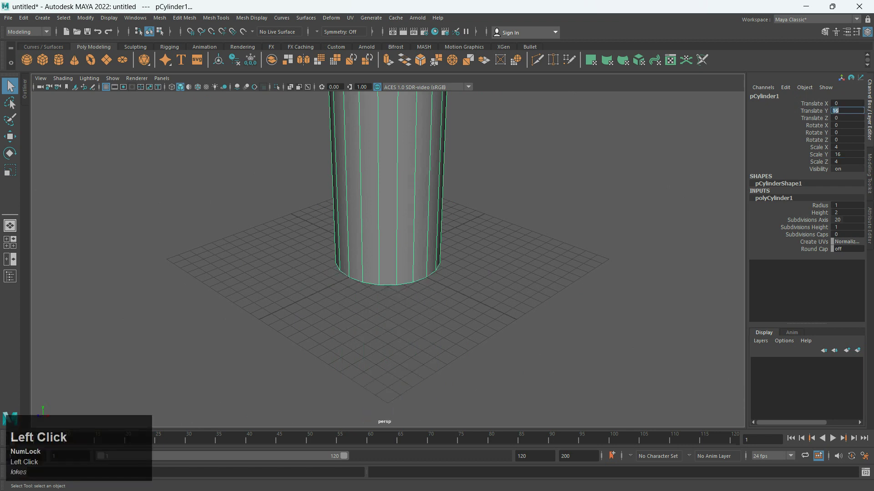
scroll(387, 259, down, 5)
scroll(387, 259, up, 3)
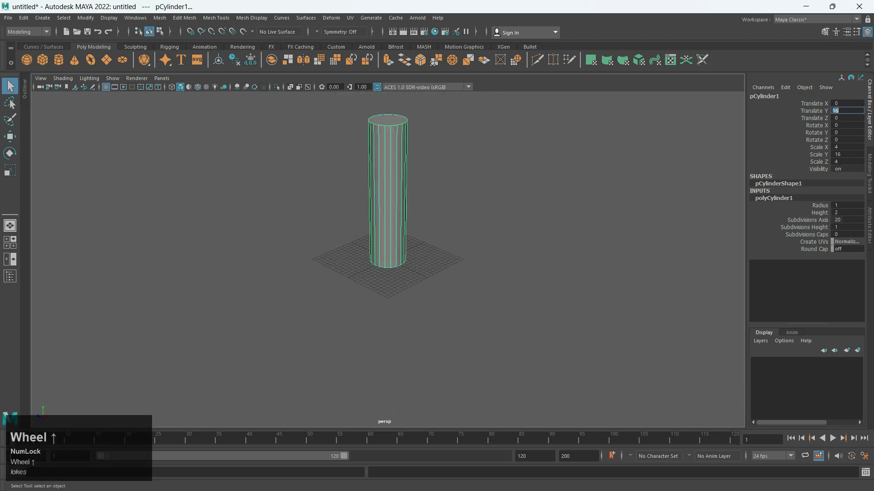
alt+drag(477, 273, 249, 212)
alt+drag(386, 186, 387, 200)
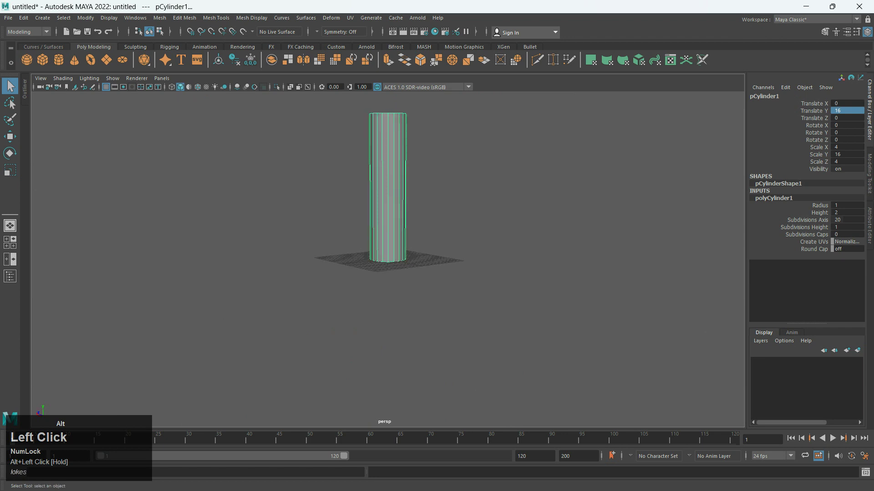
scroll(387, 201, up, 2)
alt+middle_drag(386, 200, 387, 265)
scroll(386, 247, up, 2)
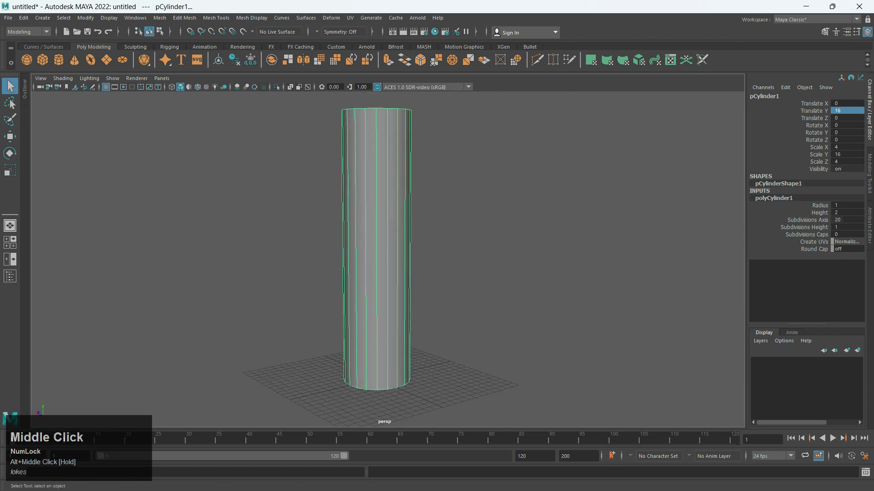
Step: Set the cylinder's Subdivisions Height to 20
click(847, 227)
text(20)
key(Return)
scroll(382, 250, down, 2)
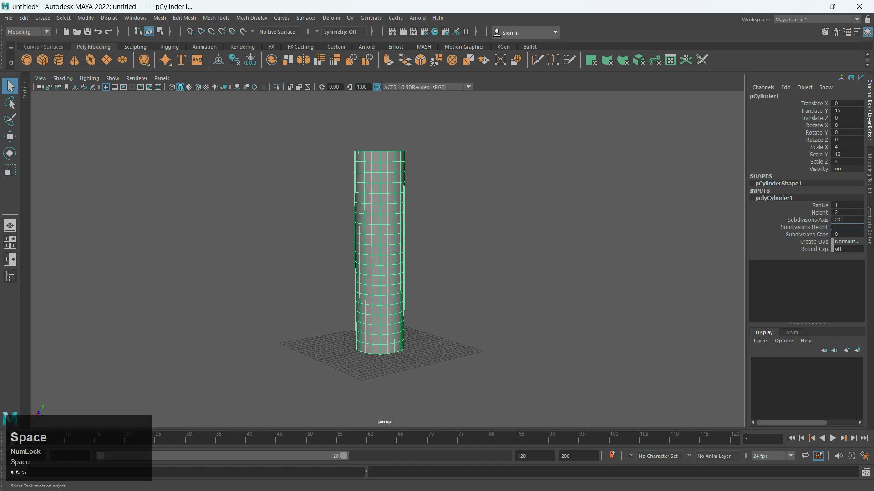
Step: Show the four-view layout and display the cylinder as wireframe on shaded in the perspective view
click(546, 227)
key(space)
click(563, 168)
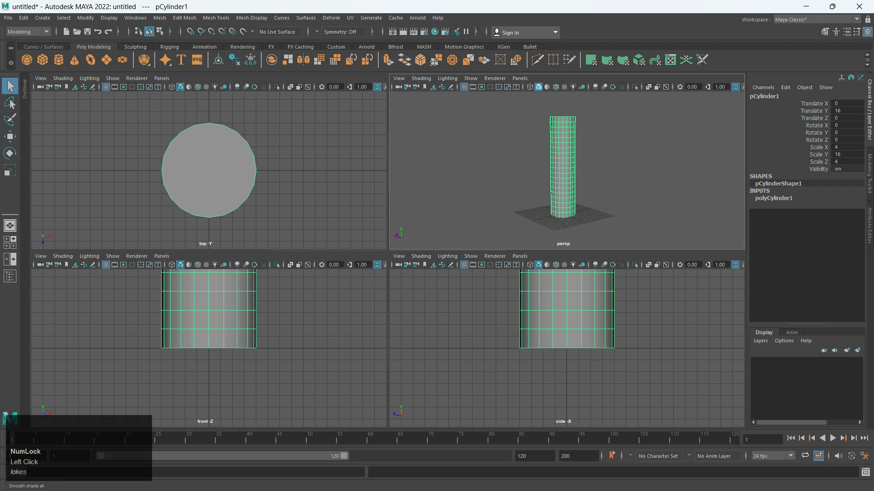
click(530, 87)
click(510, 136)
click(562, 168)
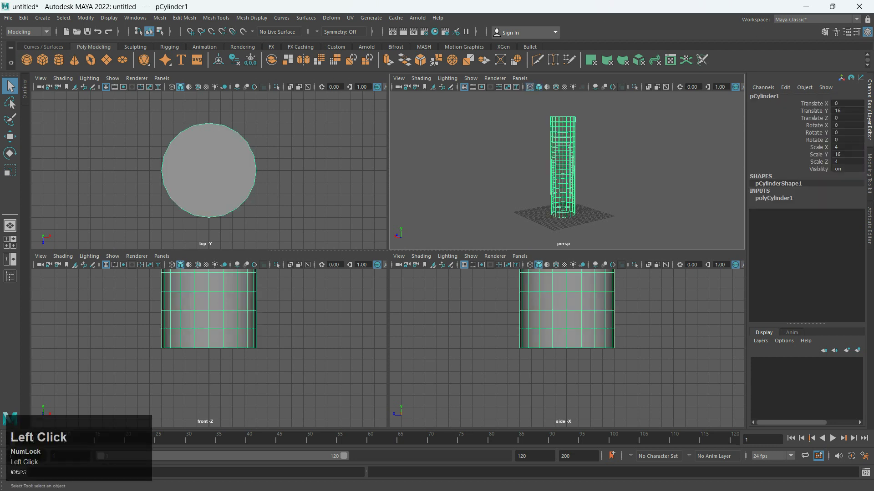
click(609, 155)
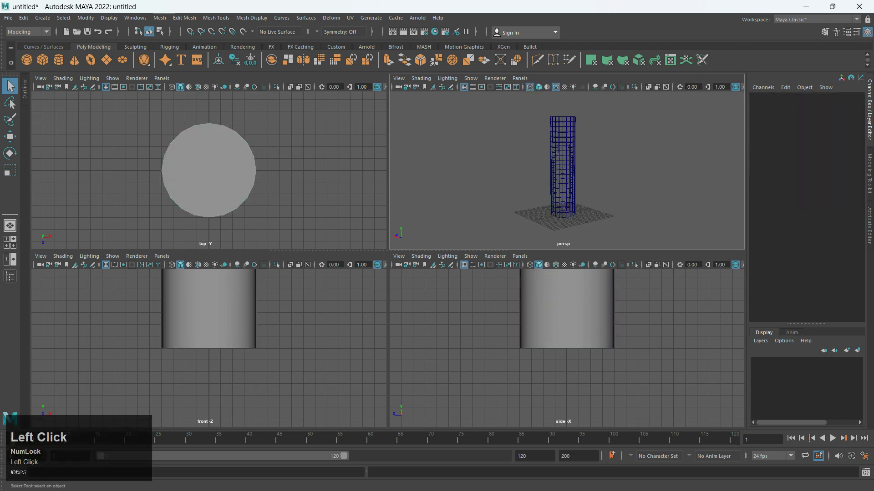
scroll(567, 171, up, 3)
click(538, 87)
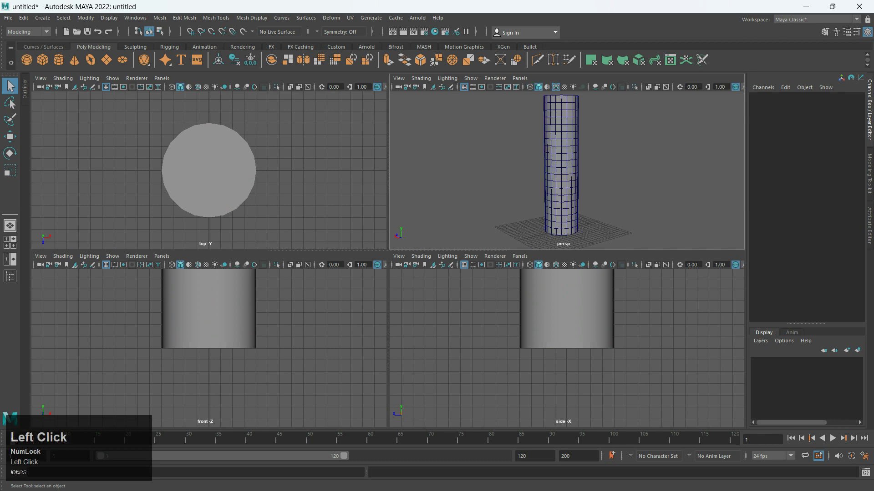
Step: Maximize the side view and turn on wireframe on shaded there, framing the whole cylinder
key(space)
scroll(566, 337, down, 4)
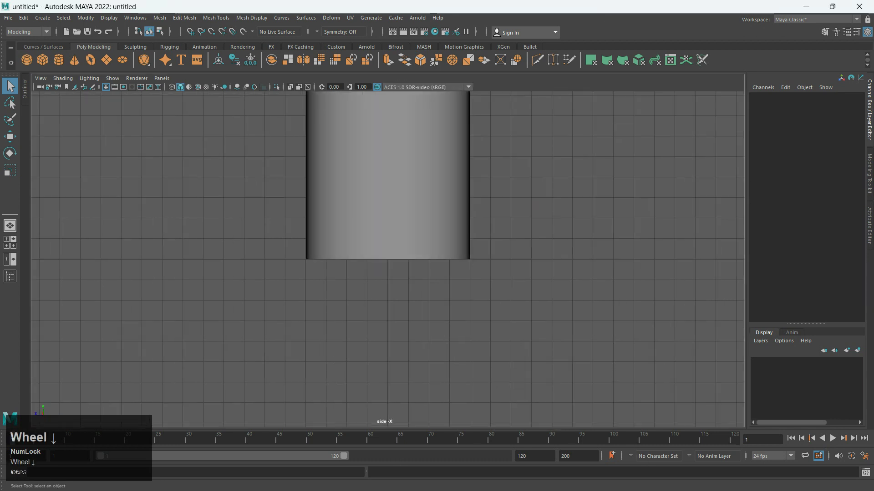
alt+middle_drag(566, 318, 563, 364)
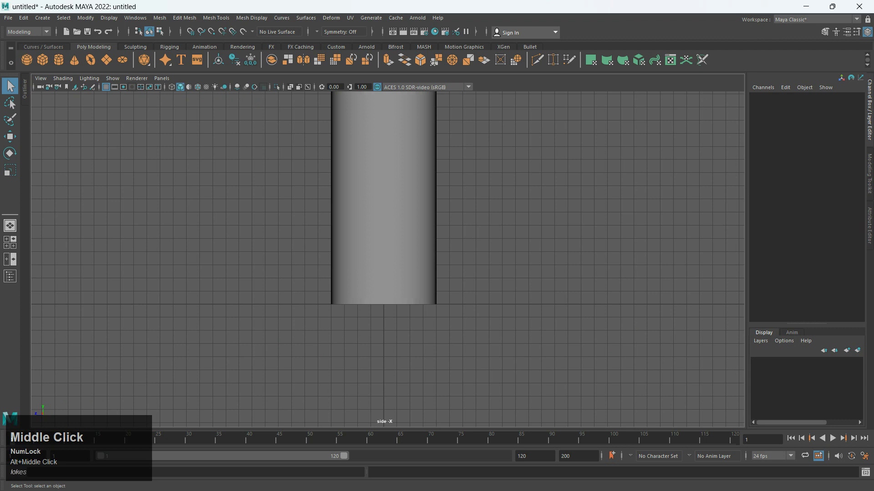
click(198, 87)
scroll(388, 259, down, 2)
alt+middle_drag(388, 205, 387, 340)
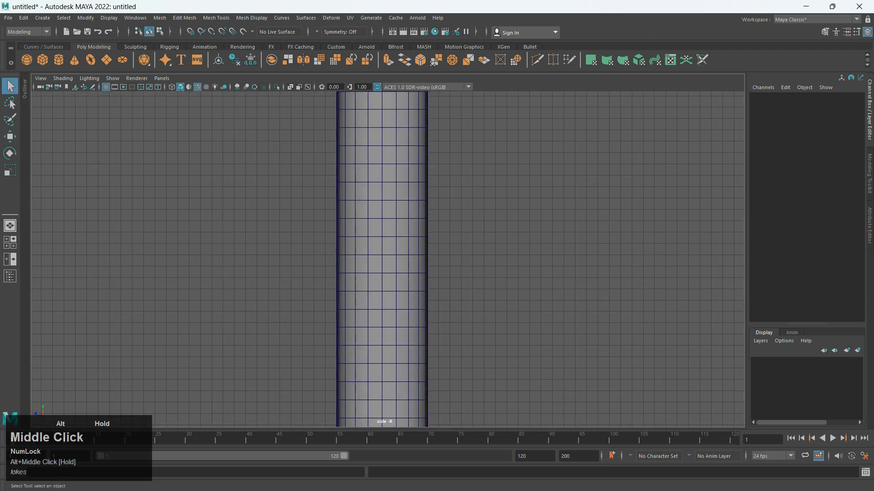
scroll(388, 341, down, 2)
Step: In edge mode, select seven alternate horizontal edge loops up the cylinder, starting with the first loop above the base
right_drag(393, 231, 392, 208)
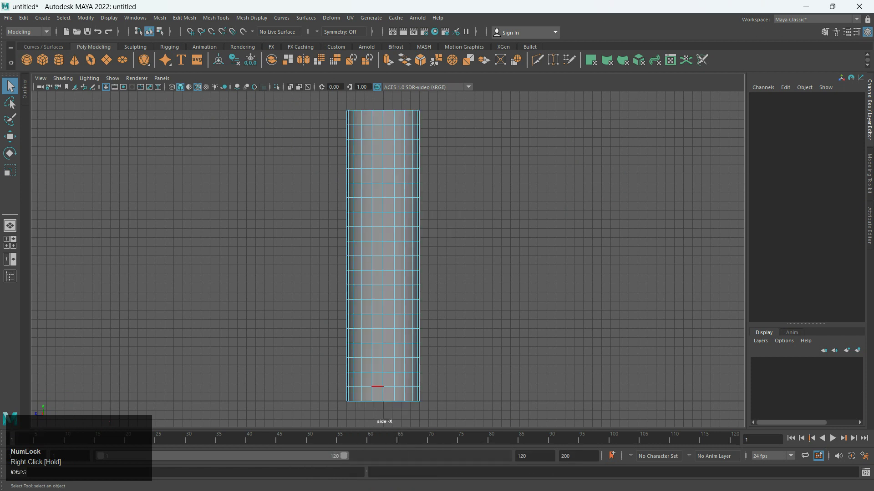
double_click(377, 386)
scroll(377, 386, up, 1)
scroll(376, 389, down, 2)
alt+middle_drag(377, 386, 375, 331)
scroll(376, 313, up, 3)
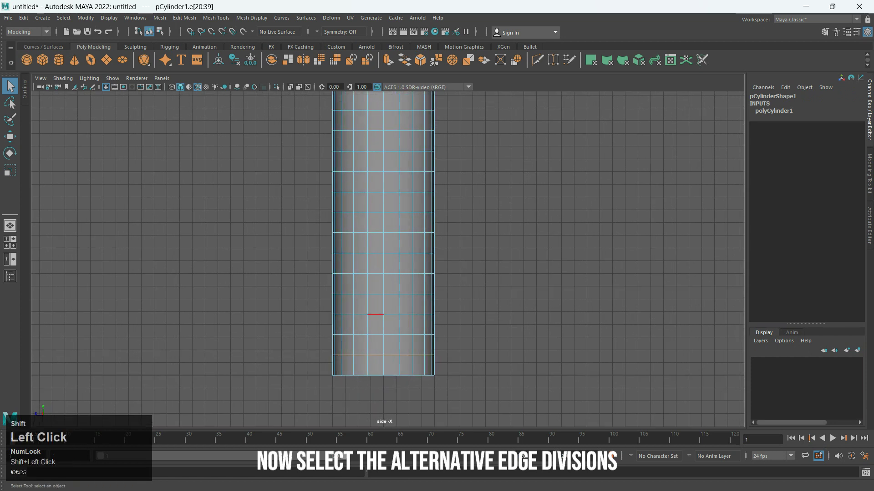
shift+double_click(375, 314)
shift+double_click(375, 274)
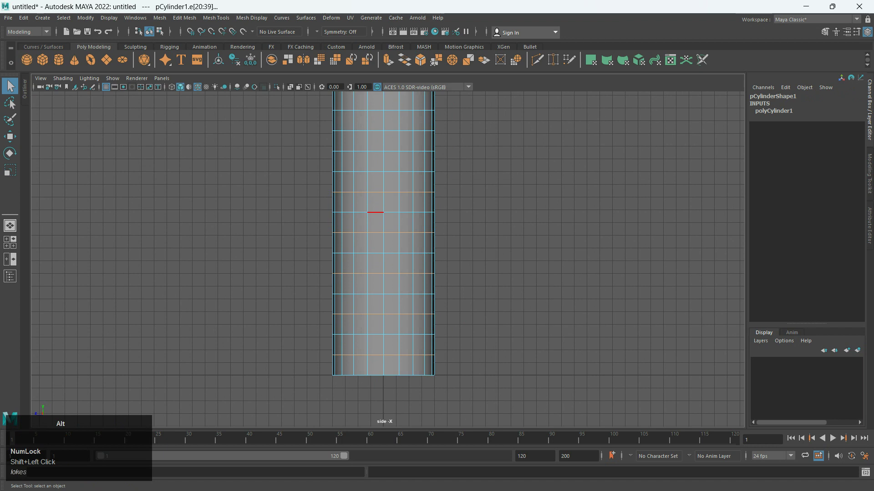
alt+middle_drag(375, 212, 375, 343)
shift+double_click(376, 283)
scroll(375, 282, down, 1)
alt+middle_drag(377, 244, 393, 191)
scroll(378, 275, up, 1)
shift+double_click(378, 279)
scroll(378, 279, down, 1)
scroll(394, 190, down, 1)
Step: Try scaling the selected alternate edge loops inward uniformly to about 0.93
key(r)
scroll(387, 263, up, 1)
drag(381, 296, 373, 296)
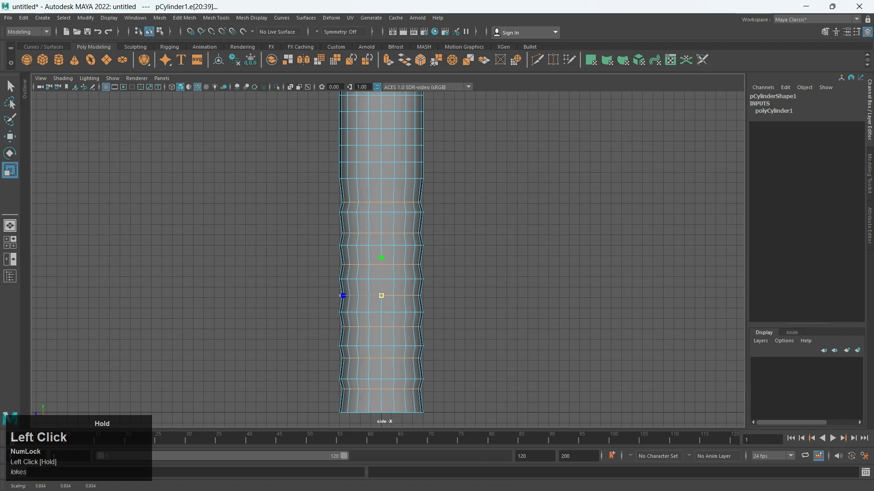
scroll(387, 260, down, 2)
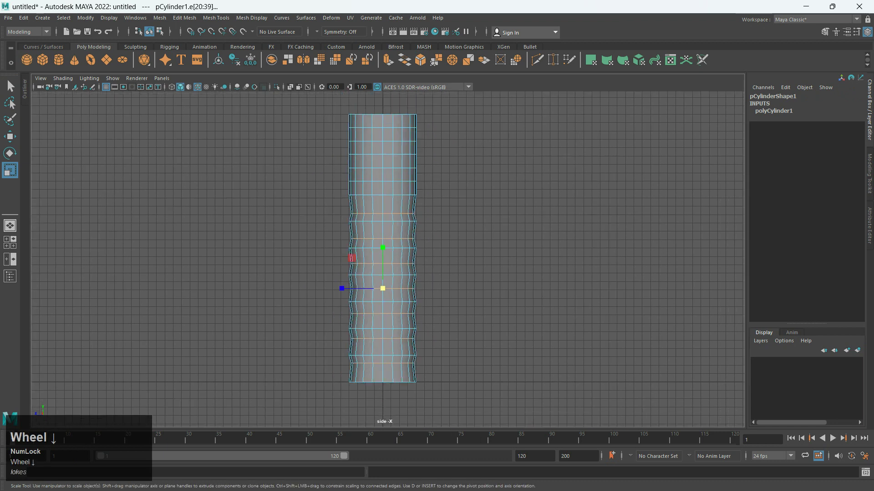
key(ctrl+z)
scroll(388, 259, up, 1)
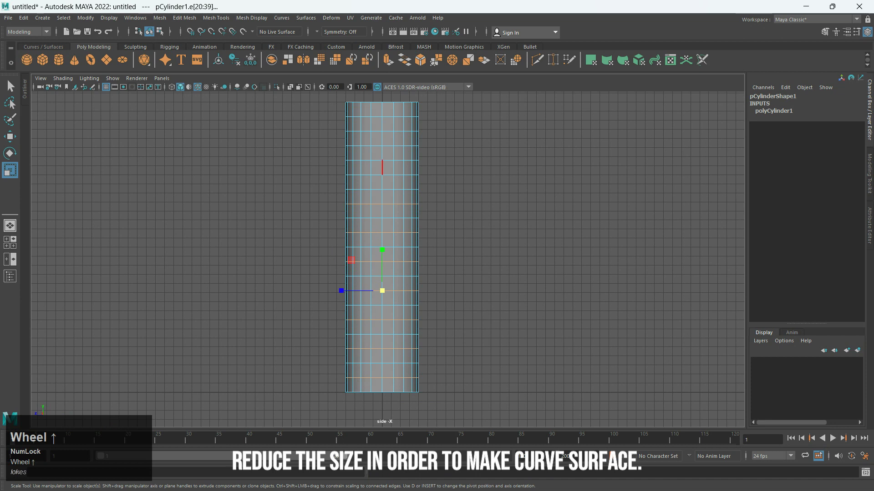
Step: Add the next alternate edge loop above to the selection and scale all selected loops inward uniformly to about 0.94
shift+click(376, 175)
drag(383, 277, 374, 276)
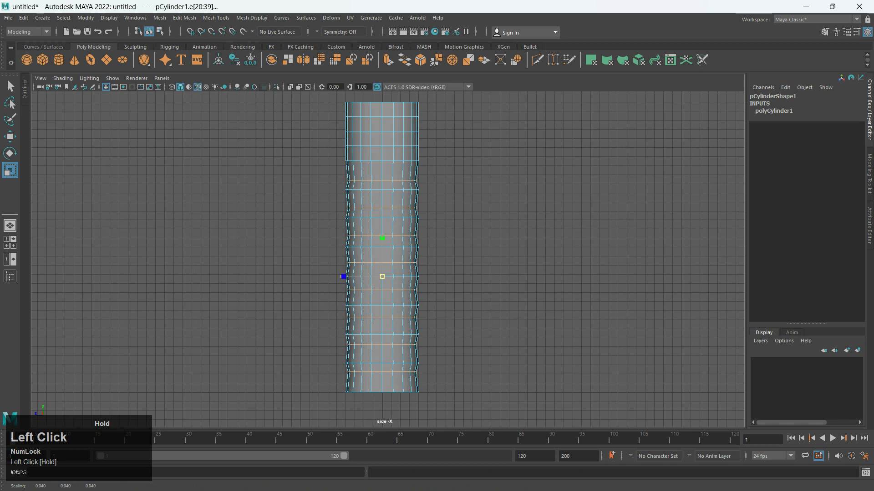
scroll(383, 278, up, 3)
drag(374, 276, 379, 281)
scroll(379, 281, down, 2)
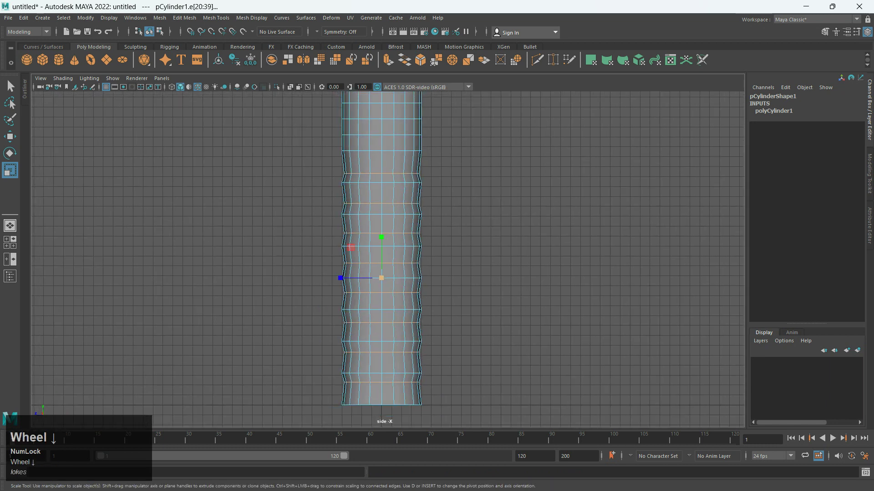
Step: Return to object mode, select the cylinder and display it in smooth mesh preview
right_drag(370, 232, 400, 218)
click(464, 219)
scroll(464, 219, down, 2)
click(352, 218)
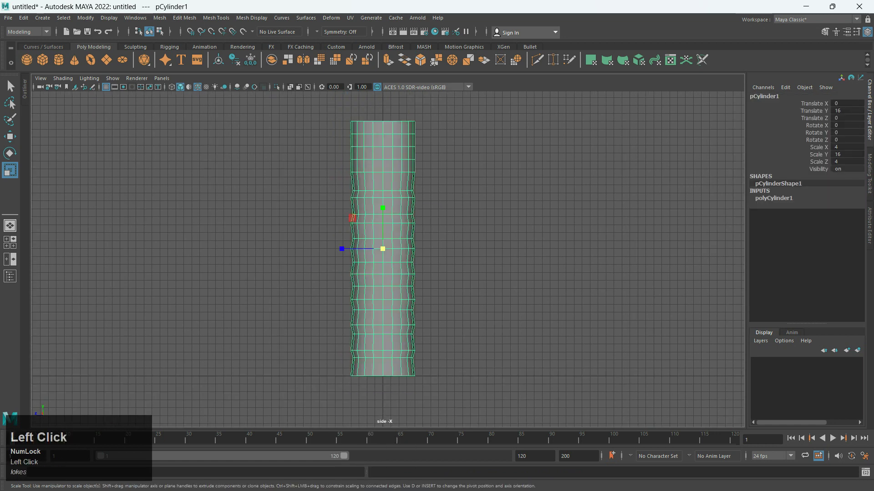
key(3)
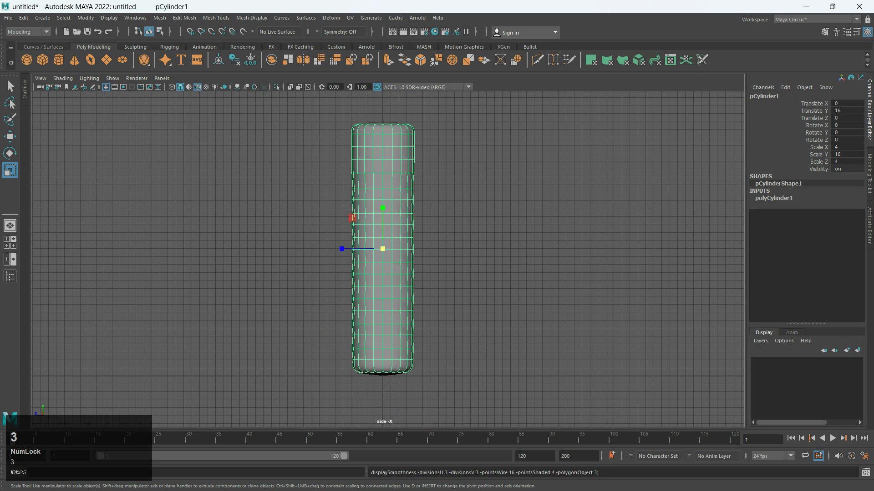
scroll(464, 219, up, 2)
click(464, 218)
click(384, 237)
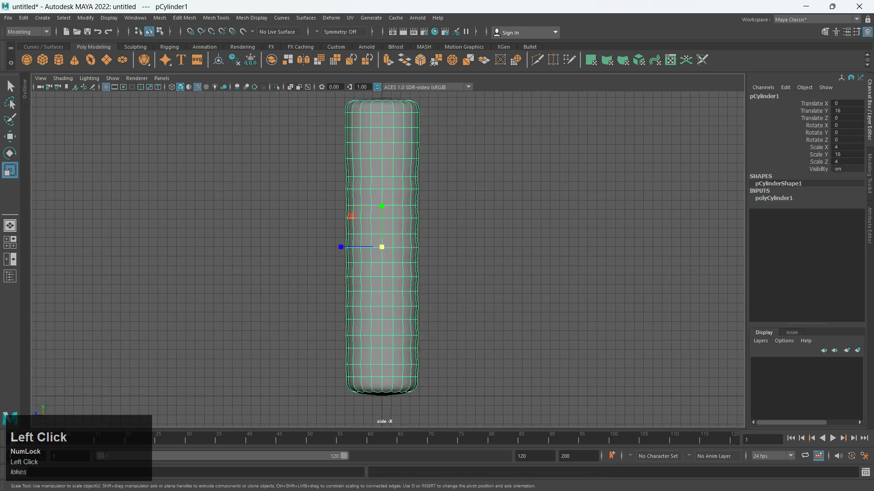
Step: In the perspective view, insert an edge loop close to the cylinder's bottom edge to sharpen the smoothed base
key(space)
key(space)
scroll(373, 254, up, 2)
alt+middle_drag(373, 319, 416, 171)
scroll(417, 182, up, 2)
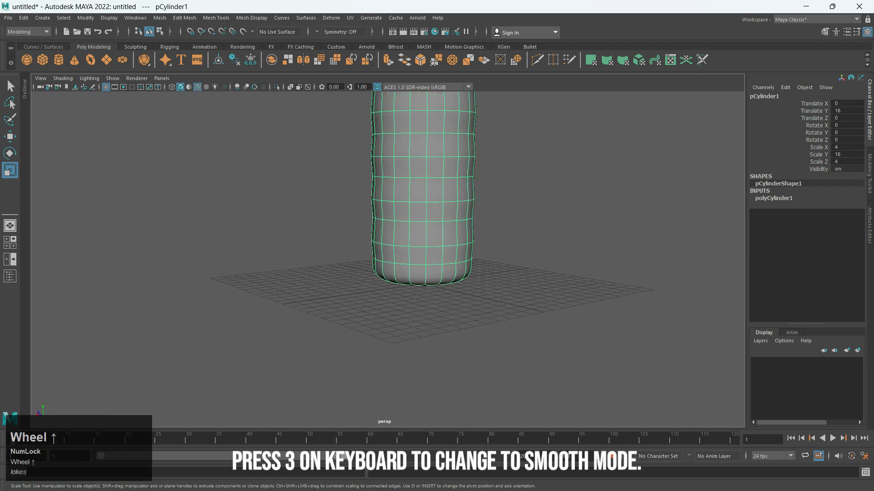
shift+right_drag(400, 218, 348, 211)
scroll(449, 211, up, 4)
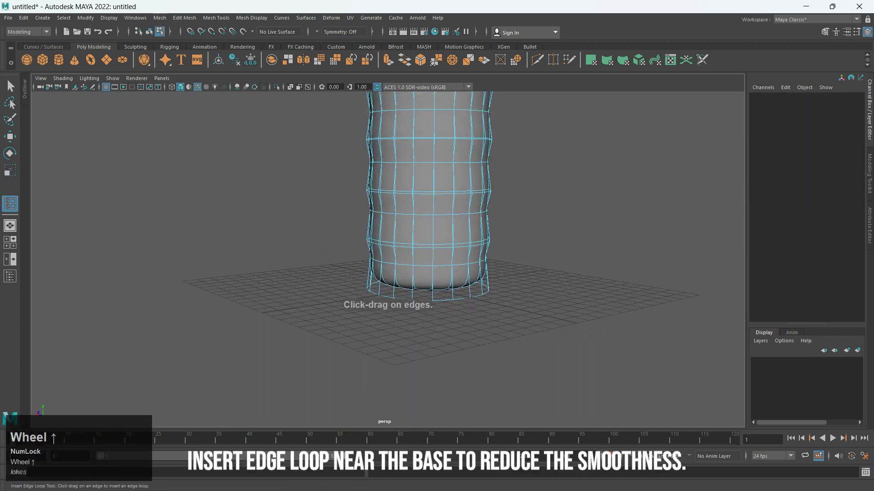
drag(463, 315, 463, 317)
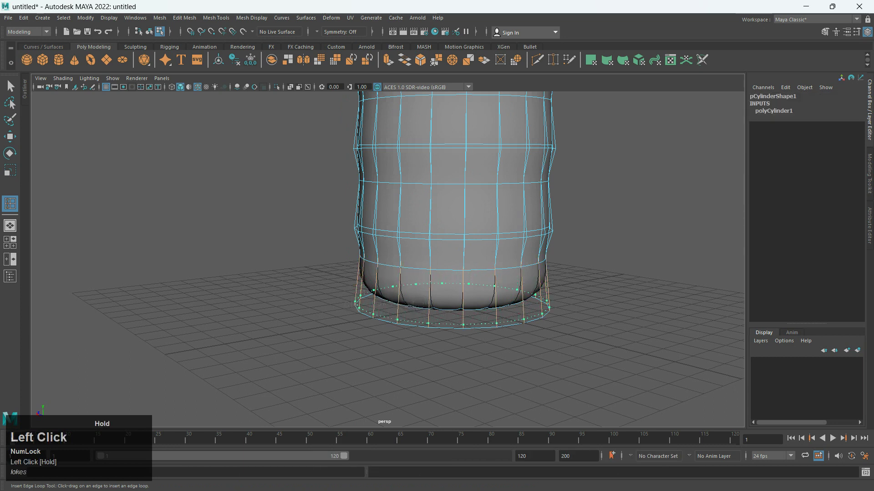
Step: Insert an edge loop close to the cylinder's bottom edge and another close to its top edge to sharpen both smoothed ends
drag(360, 291, 360, 291)
scroll(387, 273, down, 3)
scroll(388, 260, up, 2)
scroll(387, 259, down, 5)
alt+middle_drag(400, 196, 397, 360)
scroll(410, 255, up, 1)
alt+middle_drag(410, 182, 409, 314)
scroll(409, 314, up, 3)
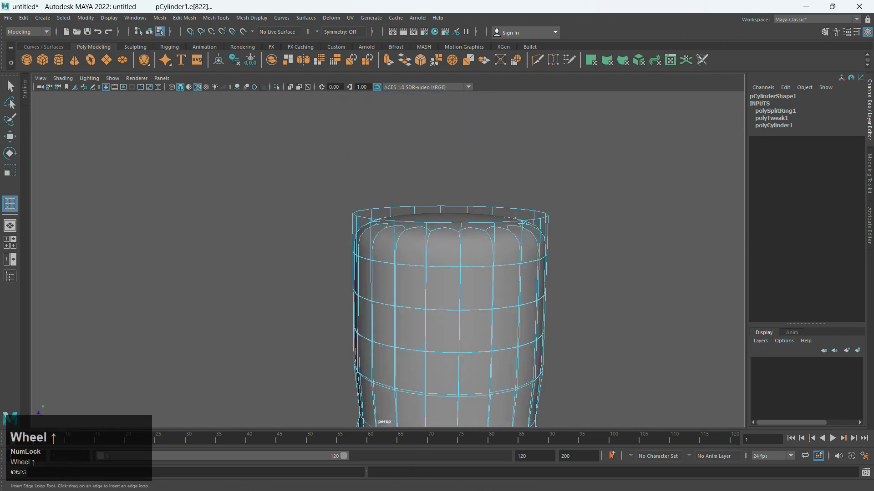
drag(461, 236, 461, 236)
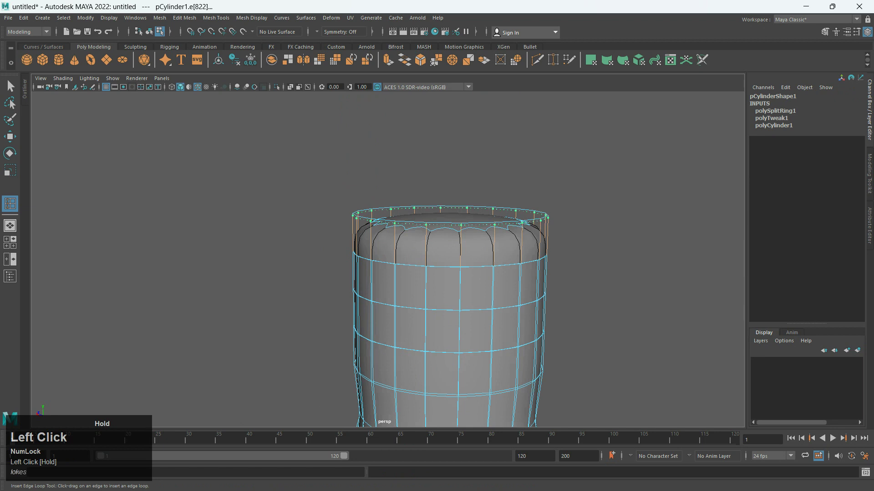
scroll(450, 273, down, 3)
Step: In the side view, leave the edge loop tool, return to object mode and clear the selection
key(space)
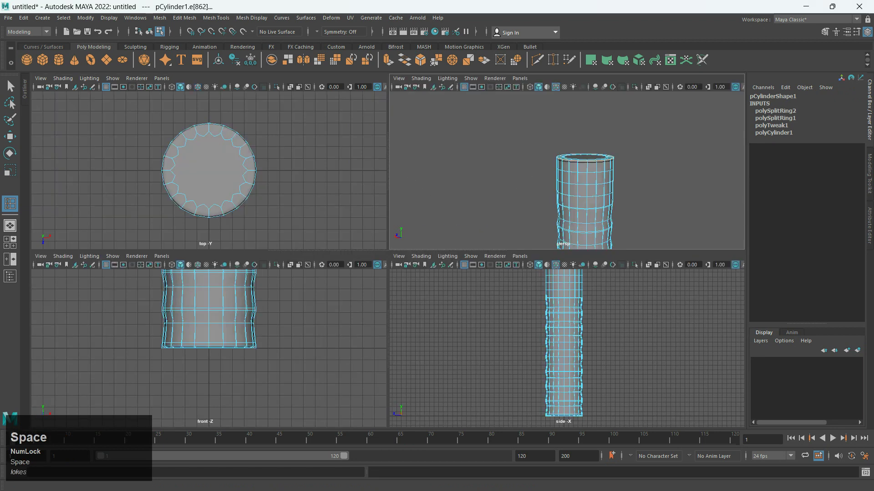
key(space)
scroll(500, 309, down, 3)
alt+middle_drag(501, 309, 507, 354)
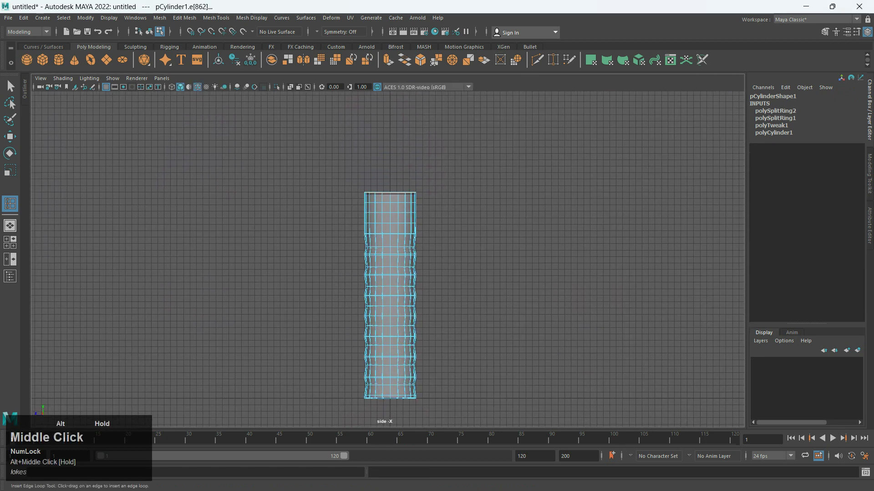
key(w)
right_drag(400, 219, 446, 205)
click(448, 206)
scroll(448, 206, up, 2)
scroll(391, 260, up, 2)
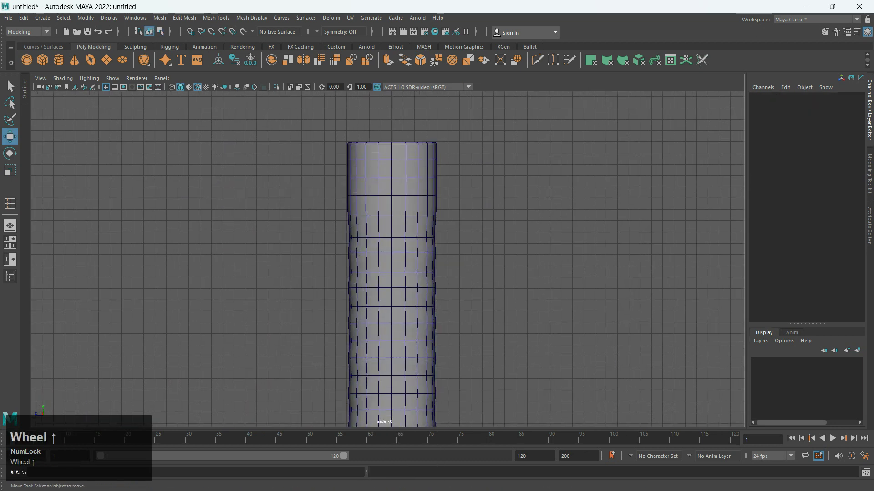
Step: Select all edges of the cylinder's smooth upper section and scale them inward uniformly to start a shoulder
click(380, 214)
right_drag(380, 214, 378, 188)
drag(323, 105, 455, 229)
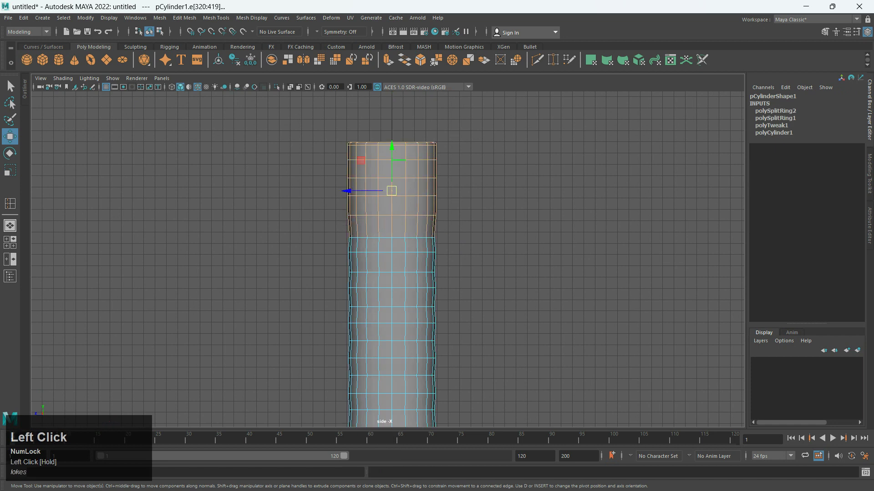
key(r)
drag(391, 191, 374, 191)
Step: Taper the neck by scaling two progressively smaller groups of top edges inward, the topmost group to about 0.87
drag(327, 117, 436, 201)
drag(392, 179, 376, 180)
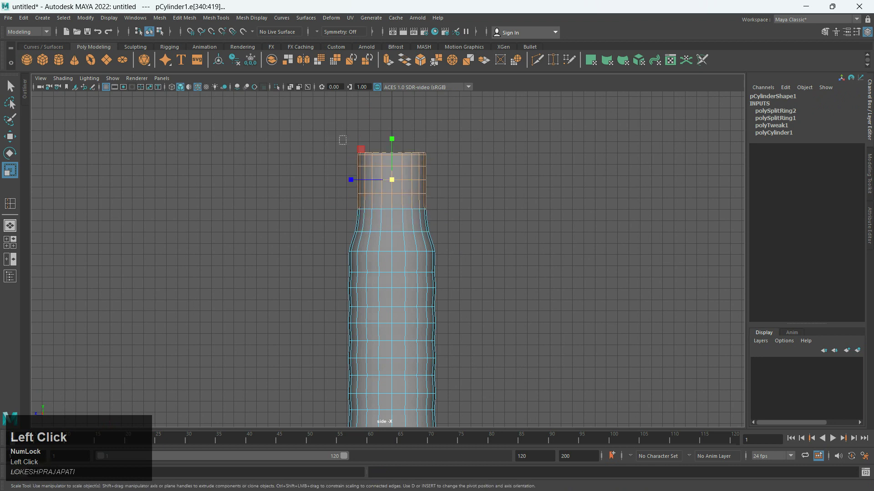
drag(339, 135, 382, 173)
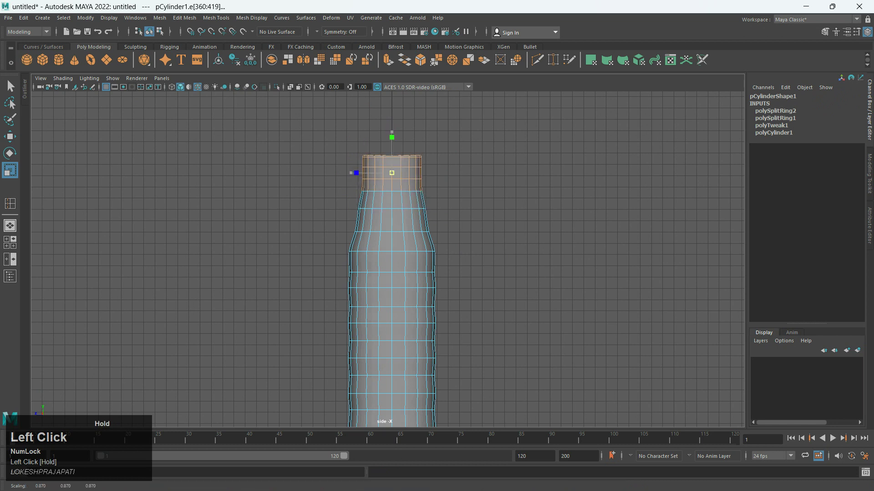
scroll(411, 212, down, 2)
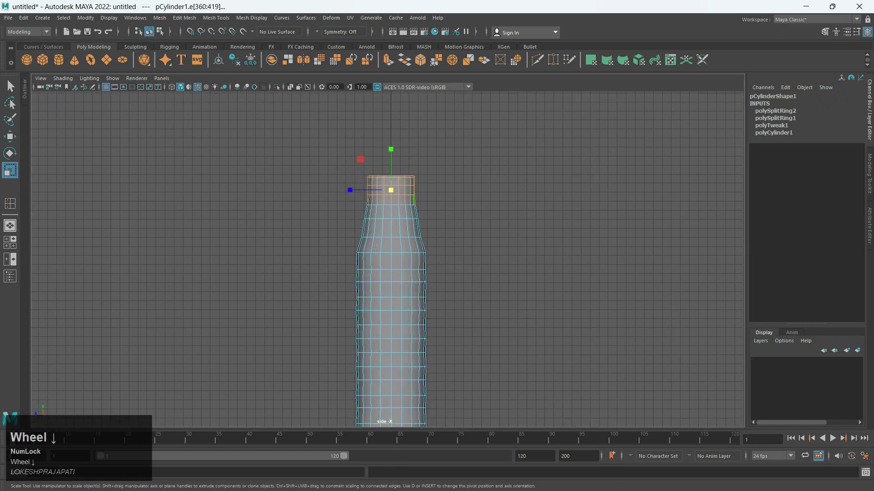
Step: Scale the shoulder's middle edge loop and the loop above it slightly outward to round the taper
alt+middle_drag(411, 212, 421, 159)
scroll(421, 159, up, 2)
drag(356, 158, 472, 174)
drag(404, 161, 409, 160)
scroll(386, 273, up, 1)
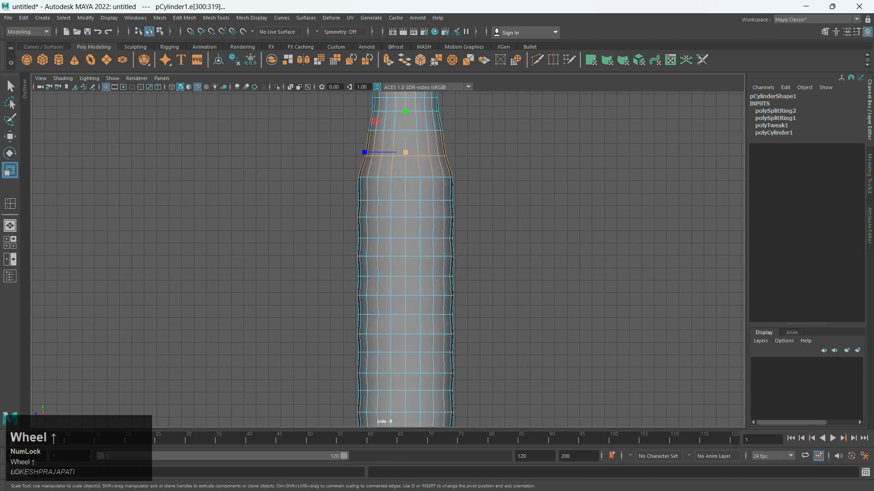
click(501, 150)
double_click(428, 138)
mouse_move(409, 141)
mouse_down()
mouse_move(365, 140)
mouse_move(412, 140)
mouse_up()
Step: Select the edge loop just below the straight neck, scale it slightly outward and clear the selection
alt+middle_drag(411, 141, 399, 279)
scroll(409, 239, up, 1)
double_click(383, 220)
drag(398, 220, 402, 220)
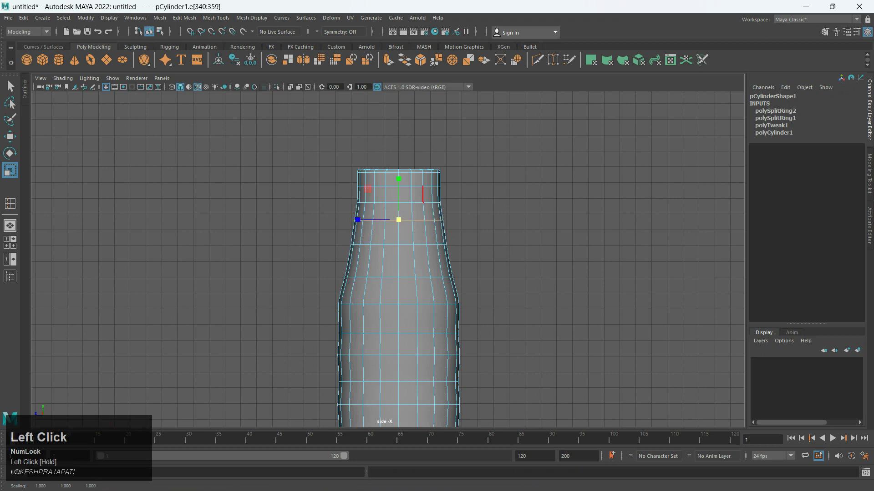
click(484, 214)
Step: Return to object mode, select the bottle-shaped cylinder and switch to the perspective view
scroll(483, 214, down, 4)
alt+middle_drag(483, 214, 496, 143)
scroll(495, 143, down, 1)
right_drag(407, 248, 435, 223)
click(478, 218)
scroll(400, 255, down, 2)
click(401, 273)
key(space)
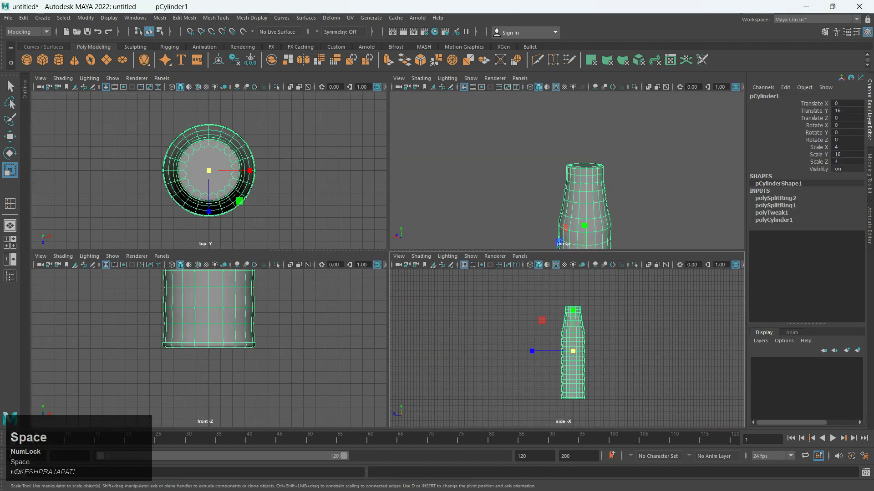
key(space)
Step: Select the cap face on top of the neck and delete it to open the bottle
scroll(403, 337, up, 2)
alt+middle_drag(402, 337, 397, 181)
scroll(397, 181, down, 7)
alt+drag(397, 180, 336, 204)
scroll(336, 204, down, 2)
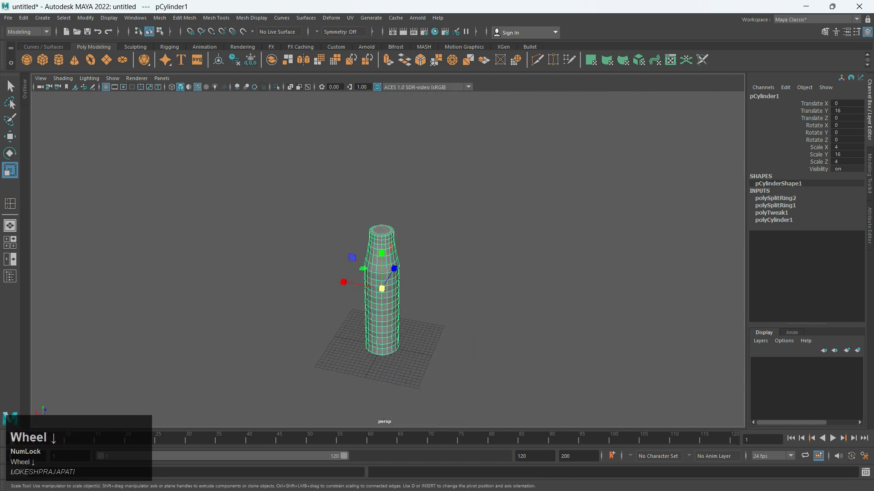
scroll(336, 204, up, 3)
alt+middle_drag(335, 204, 334, 259)
scroll(391, 336, up, 4)
alt+middle_drag(400, 350, 399, 232)
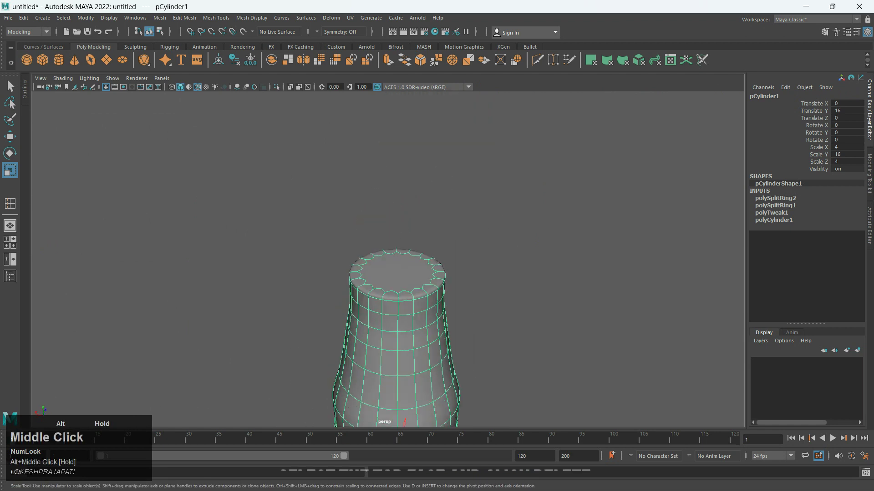
right_click(400, 231)
right_drag(400, 231, 400, 256)
click(397, 273)
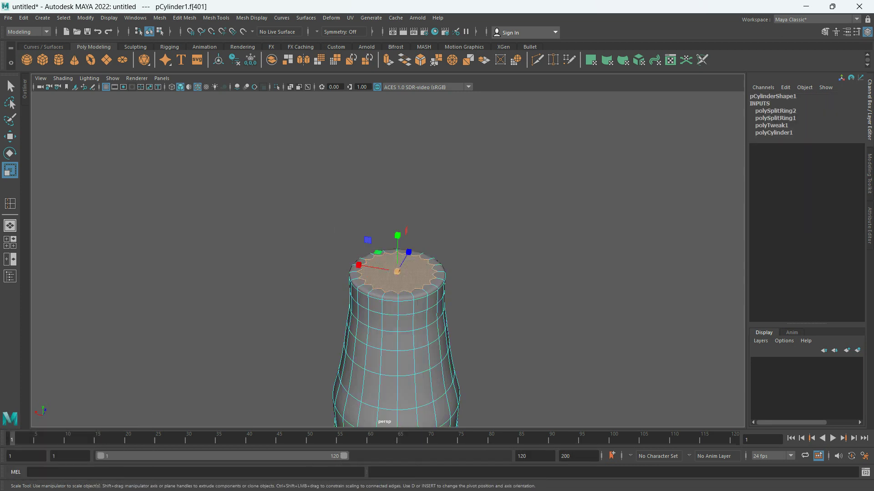
key(Delete)
Step: Return to object mode with the bottle selected and turn on two-sided lighting for its black inner faces
scroll(392, 311, up, 3)
alt+middle_drag(392, 311, 405, 190)
scroll(381, 255, down, 3)
alt+drag(383, 257, 369, 323)
right_click(369, 333)
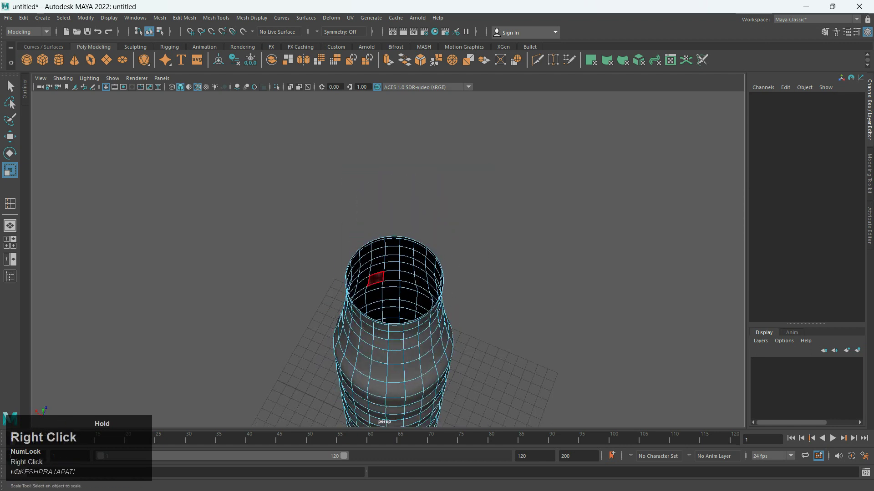
click(449, 226)
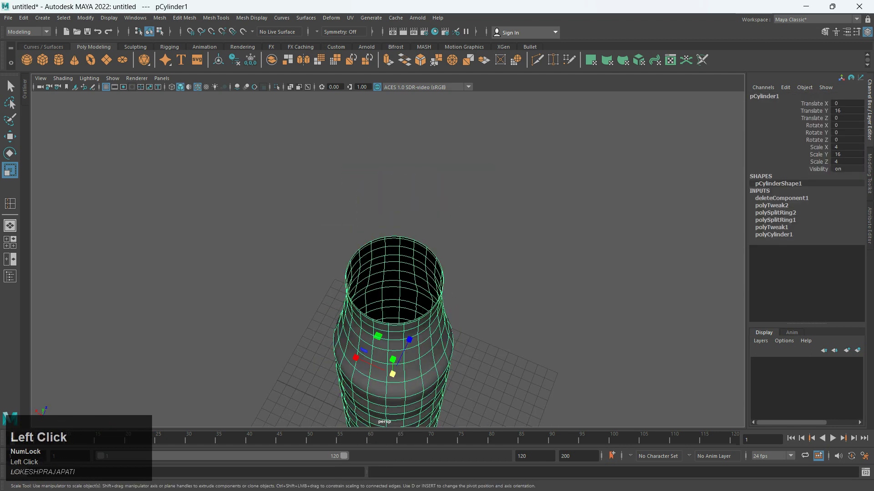
click(113, 78)
mouse_move(136, 78)
mouse_move(90, 79)
click(119, 142)
Step: Select the open border edge loop at the bottle's mouth, extrude it and scale it inward in the top view to form the rim
scroll(401, 273, up, 3)
alt+middle_drag(401, 273, 393, 207)
mouse_move(392, 207)
alt+mouse_down()
mouse_move(390, 195)
mouse_move(352, 188)
mouse_move(329, 153)
alt+mouse_up()
right_click(330, 153)
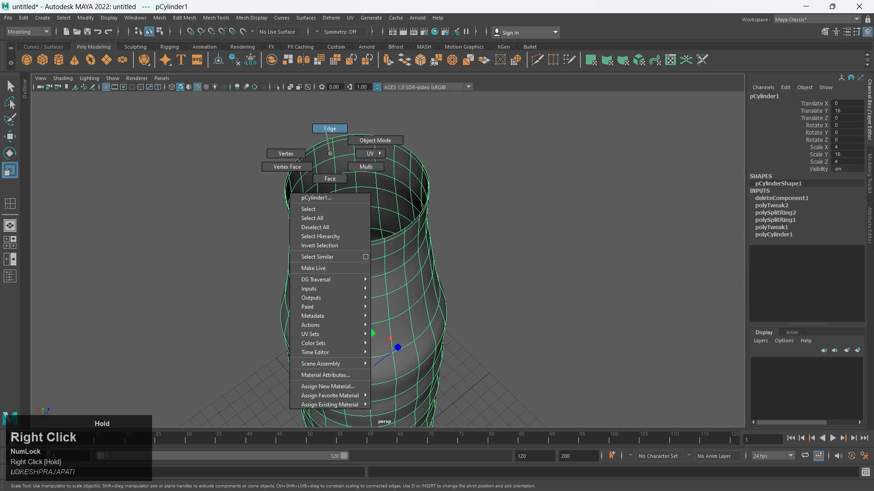
right_drag(328, 133, 330, 130)
click(305, 152)
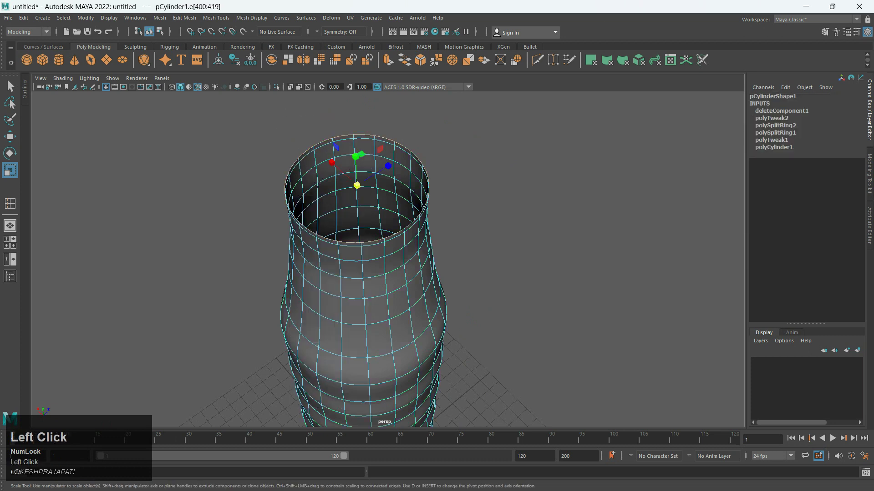
key(space)
key(space)
scroll(387, 254, up, 2)
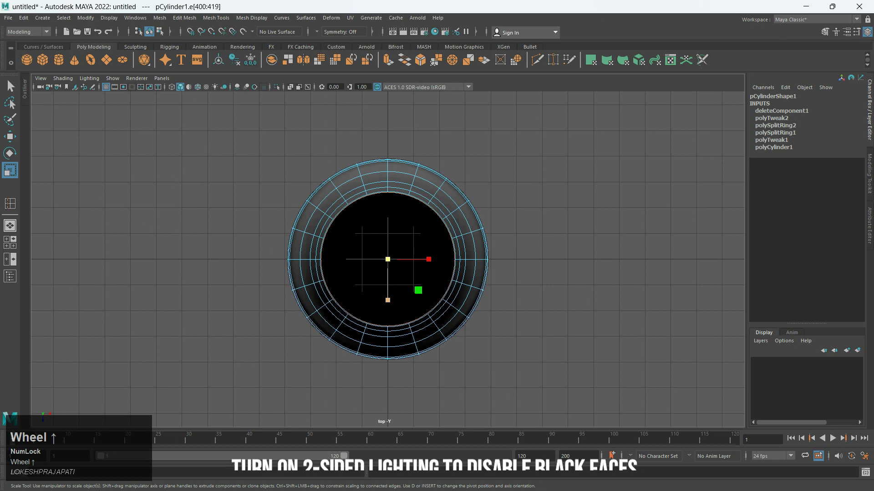
key(ctrl+e)
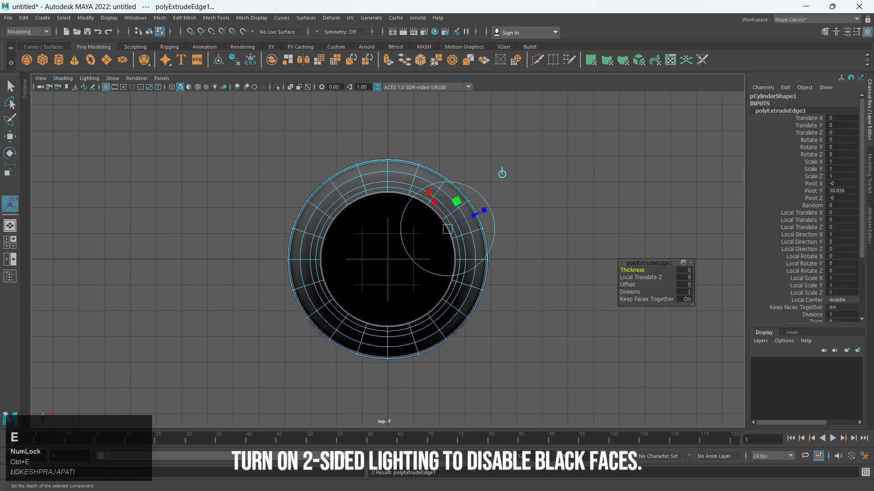
key(r)
drag(388, 259, 360, 261)
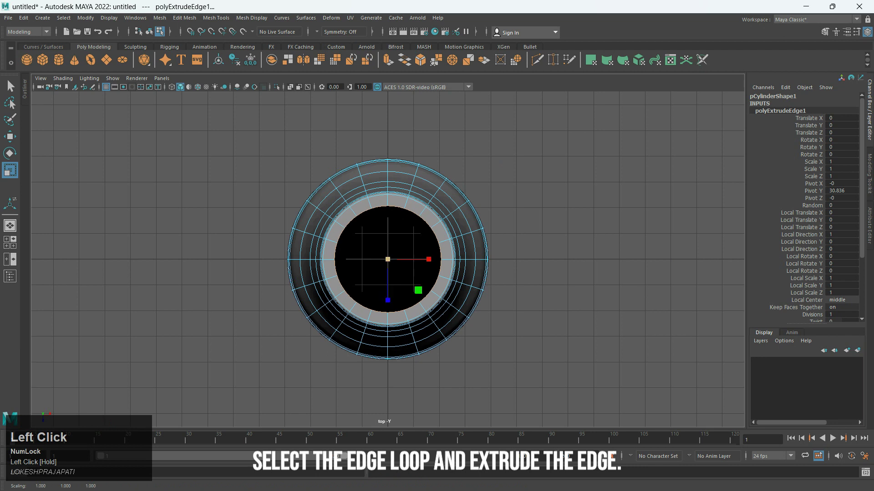
Step: Switch to the side view and show the bottle in wireframe with its neck in view
key(space)
key(space)
scroll(403, 273, up, 2)
key(4)
scroll(402, 364, up, 3)
alt+middle_drag(396, 227, 405, 359)
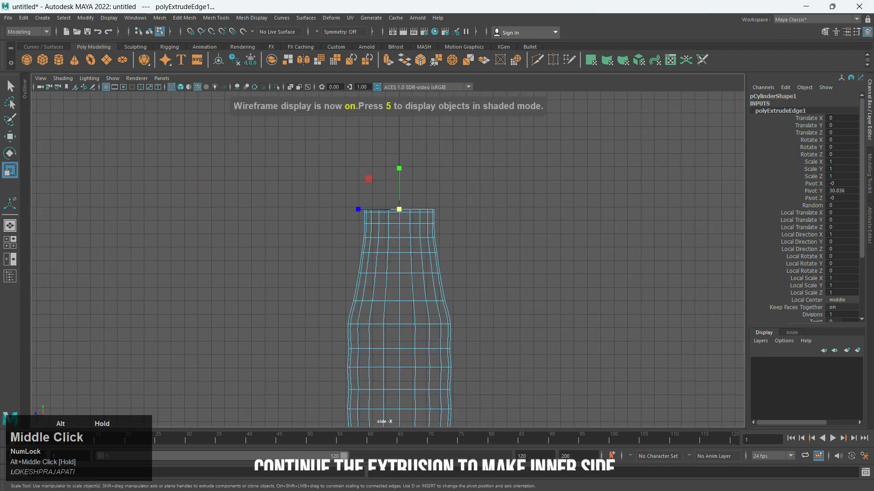
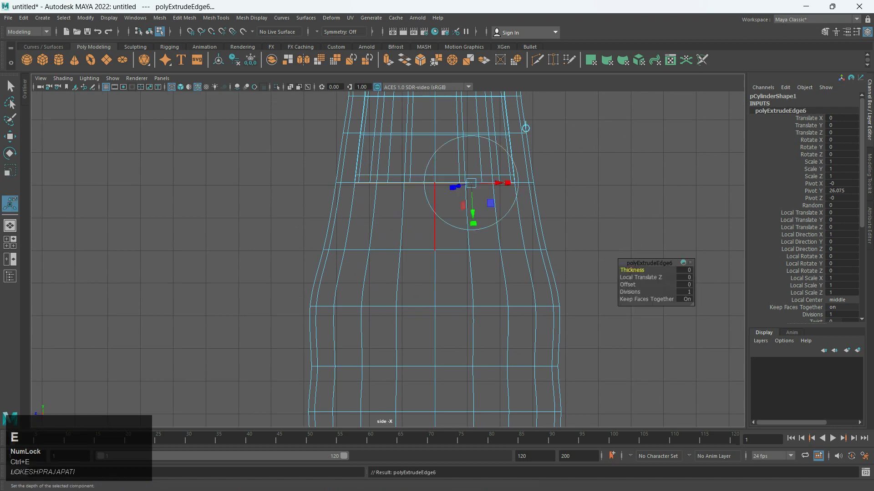
Step: Move the extruded inner edge loop down level with the outer loop in the middle of the shoulder and scale it outward
key(w)
drag(434, 139, 434, 203)
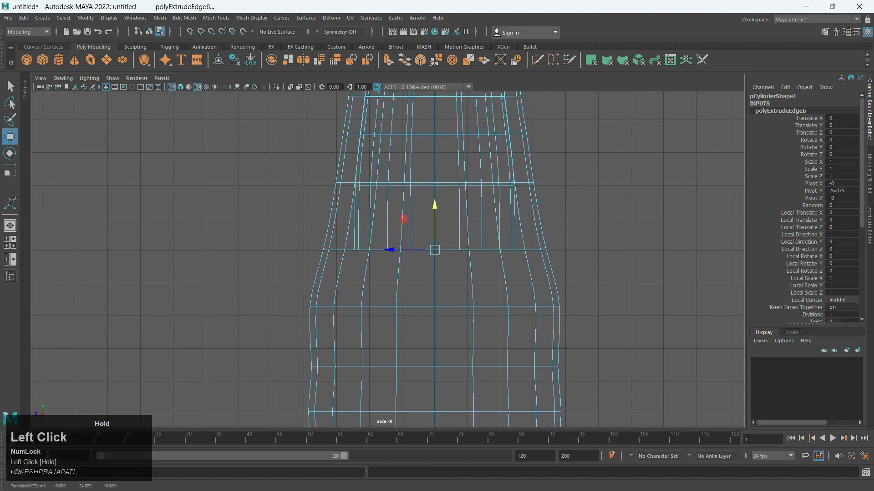
key(r)
drag(435, 250, 440, 249)
scroll(436, 250, up, 2)
Step: Extrude the inner edge loop down to the base of the shoulder and scale it outward to follow the outer wall
key(ctrl+e)
drag(493, 280, 497, 344)
key(r)
drag(442, 314, 444, 314)
scroll(445, 313, down, 2)
alt+middle_drag(444, 314, 443, 207)
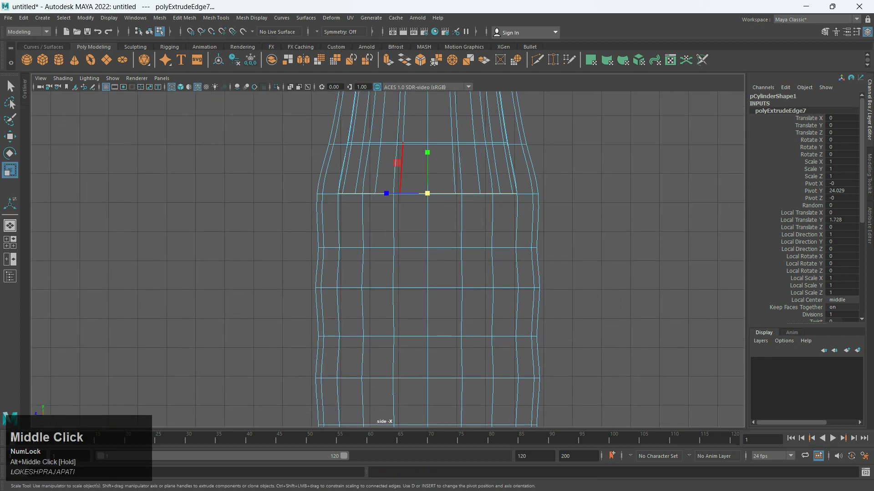
Step: Extrude the inner edge loop down to the first narrow body loop below the shoulder and adjust its width
key(ctrl+e)
key(w)
drag(427, 157, 427, 187)
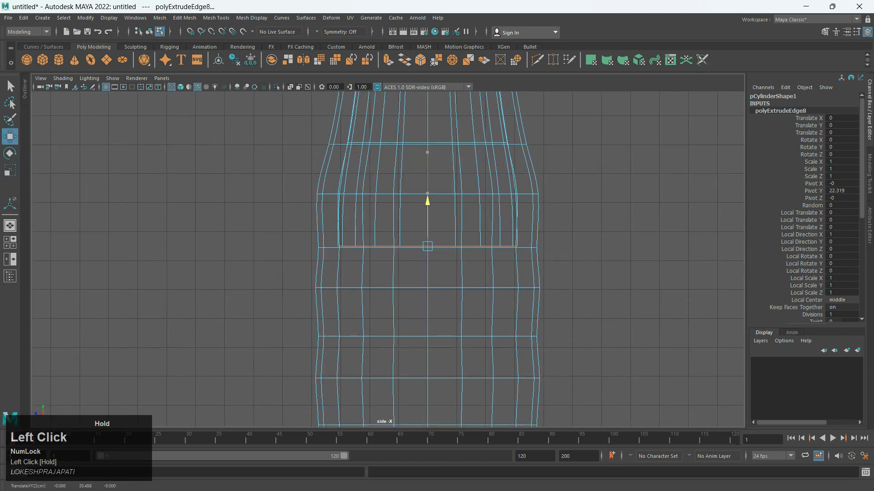
scroll(427, 209, up, 3)
key(r)
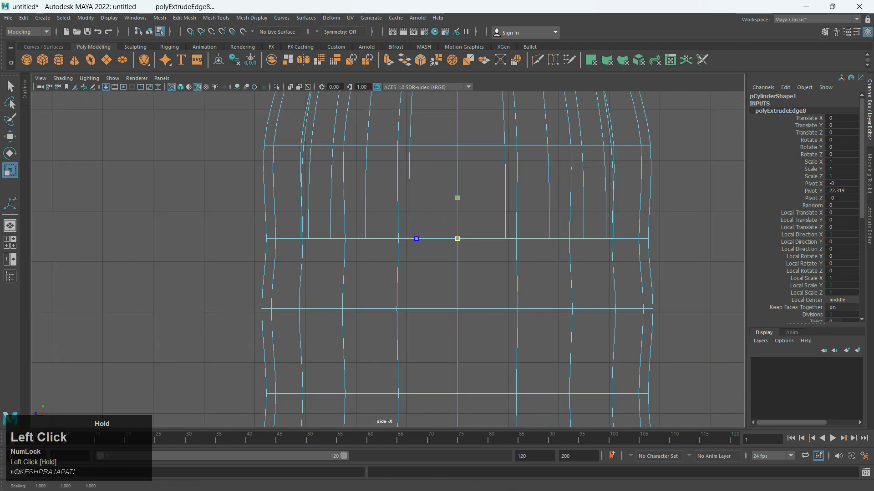
Step: Extrude the inner edge loop down level with the first wide rib loop below the shoulder's base
key(ctrl+e)
key(w)
drag(458, 200, 457, 267)
key(r)
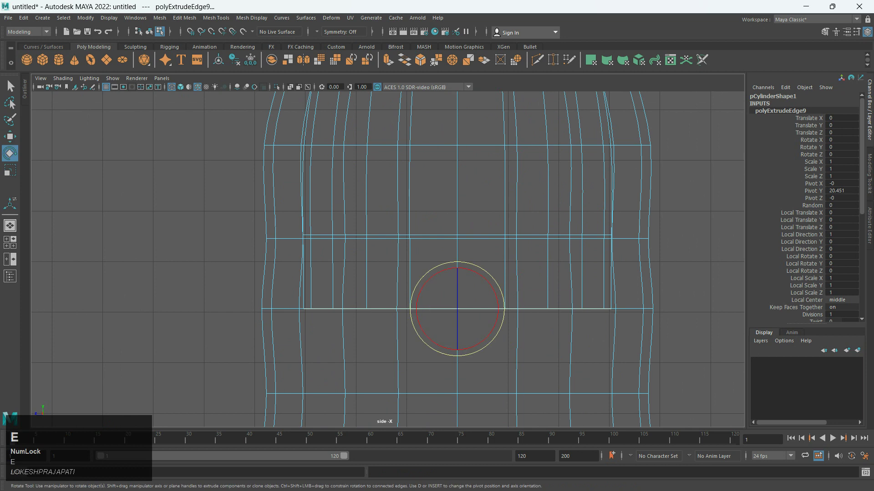
scroll(459, 301, down, 3)
alt+middle_drag(458, 296, 456, 168)
Step: Extrude the inner edge loop down to the second narrow body loop and scale it slightly inward
key(ctrl+e)
key(w)
drag(433, 121, 434, 169)
scroll(434, 182, up, 3)
key(r)
drag(462, 206, 458, 206)
Step: Extrude the inner edge loop down to the second wide rib loop and scale it slightly outward
key(w)
drag(462, 162, 462, 248)
key(ctrl+e)
key(w)
key(r)
drag(462, 287, 465, 287)
alt+middle_drag(465, 287, 460, 194)
Step: Extrude the inner edge loop down to the third narrow body loop and scale it slightly inward
key(ctrl+e)
key(w)
drag(457, 155, 457, 243)
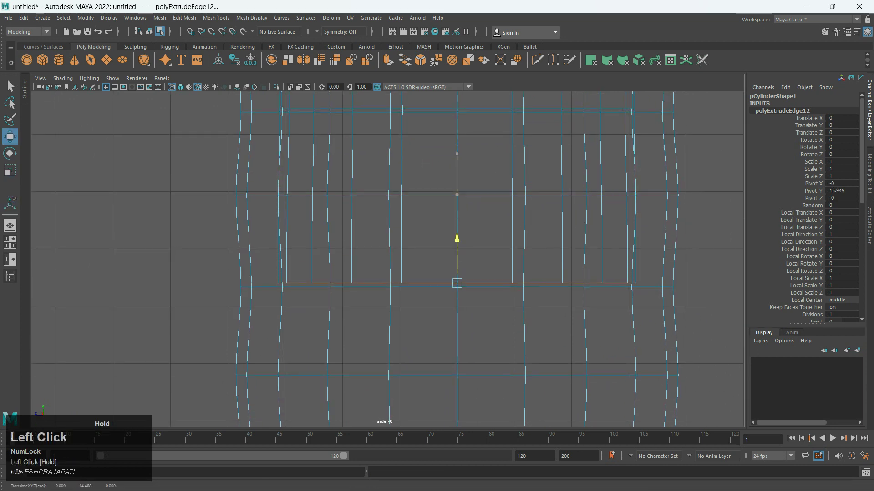
key(r)
drag(457, 287, 451, 287)
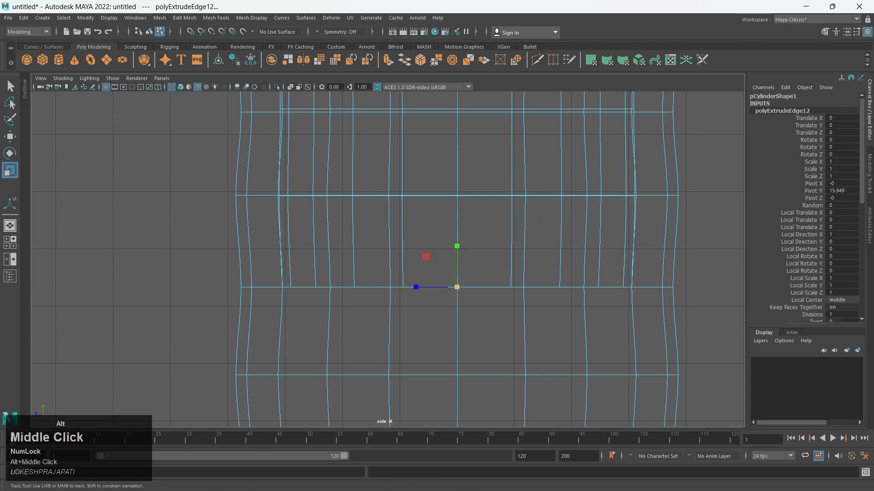
alt+middle_drag(455, 287, 463, 173)
Step: Extrude the inner edge loop down level with the third wide rib loop of the outer wall
key(ctrl+e)
key(w)
drag(465, 128, 465, 216)
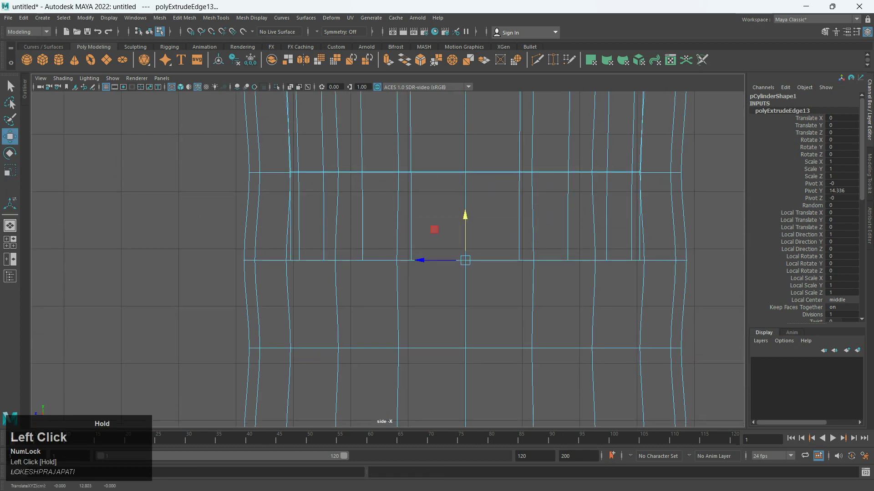
key(e)
Step: Extrude the inner edge loop down to the fourth narrow body loop and scale it slightly inward
key(ctrl+e)
key(w)
drag(464, 218, 465, 303)
key(r)
drag(465, 348, 461, 348)
alt+middle_drag(462, 348, 462, 320)
scroll(527, 158, down, 5)
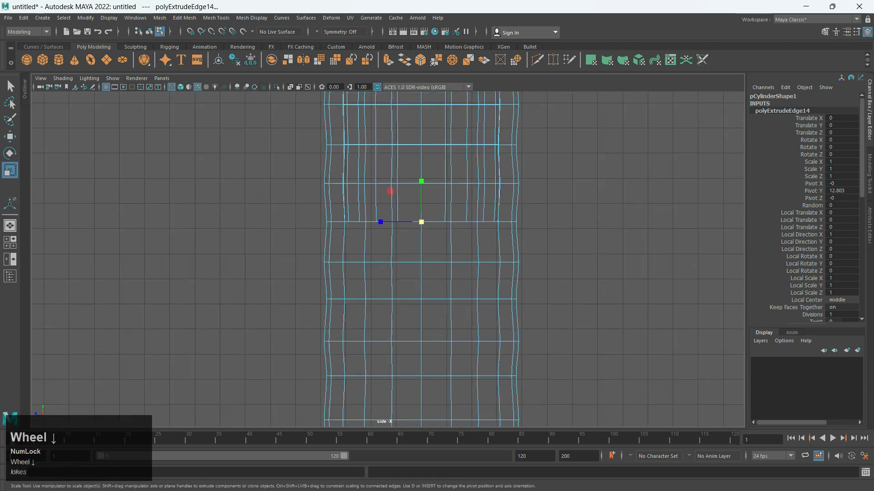
Step: Extrude the inner edge loop down to the fourth wide rib loop and scale it slightly outward
scroll(527, 158, up, 3)
key(ctrl+e)
key(w)
drag(429, 171, 429, 221)
scroll(429, 221, up, 3)
key(r)
drag(440, 265, 442, 265)
Step: Extrude the inner edge loop down to the third narrow body loop above the base and scale it slightly inward
key(ctrl+e)
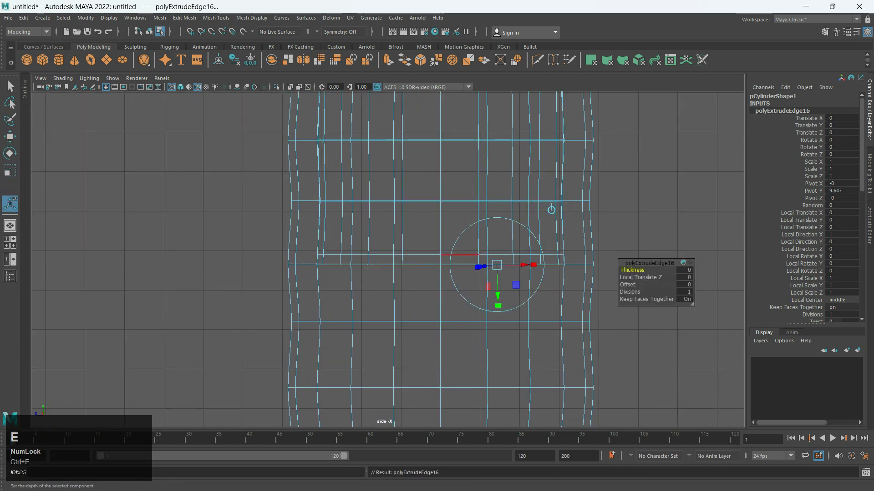
key(w)
drag(440, 219, 440, 271)
key(r)
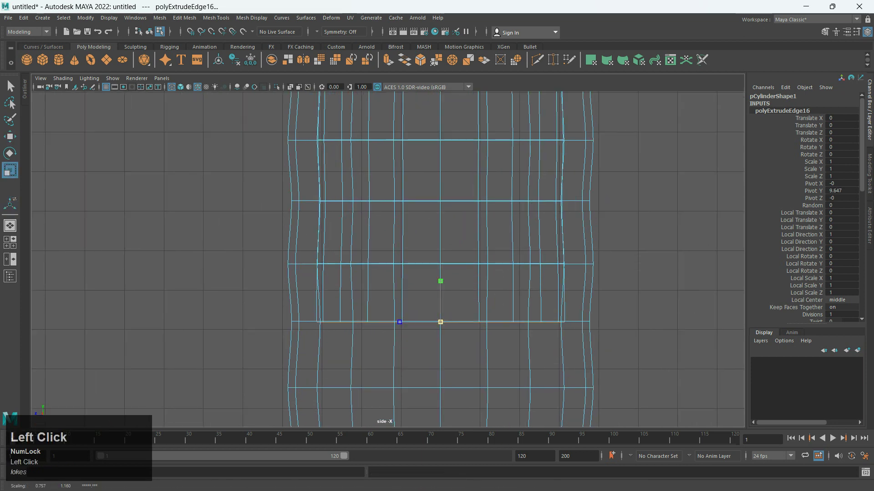
Step: Extrude the inner edge loop down to the second wide rib loop above the base and scale it slightly outward
key(ctrl+e)
key(w)
drag(440, 291, 440, 344)
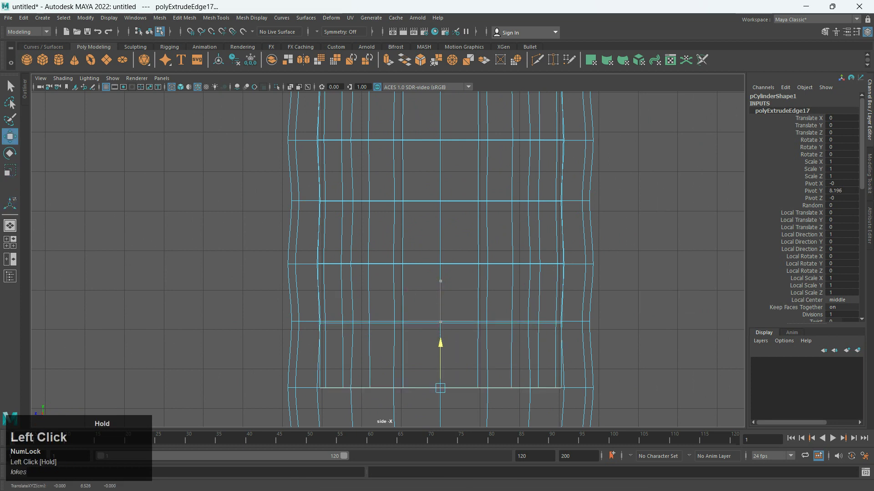
key(r)
drag(440, 388, 442, 388)
Step: Extrude the inner edge loop down to the second narrow body loop above the base and scale it slightly inward
scroll(443, 389, up, 1)
alt+middle_drag(443, 388, 449, 177)
key(ctrl+e)
key(w)
drag(450, 144, 450, 200)
key(r)
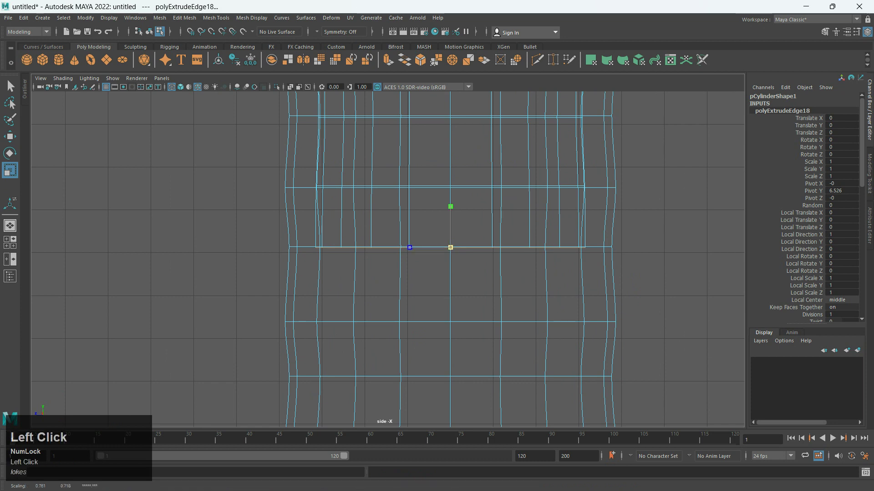
Step: Extrude the inner edge loop down to the lowest wide rib loop above the base and scale it slightly outward
key(ctrl+e)
key(w)
drag(450, 203, 450, 282)
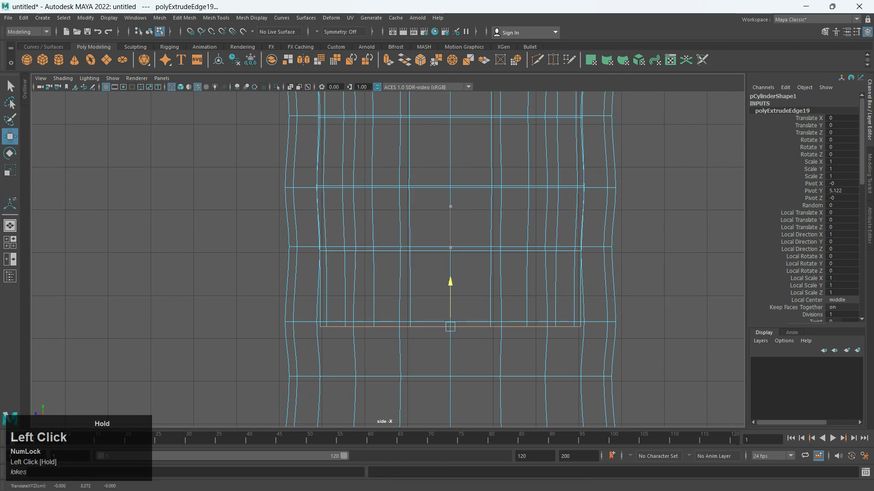
Step: Extrude the inner edge loop down level with the lowest narrow body loop of the outer wall and scale it slightly inward
key(ctrl+e)
key(w)
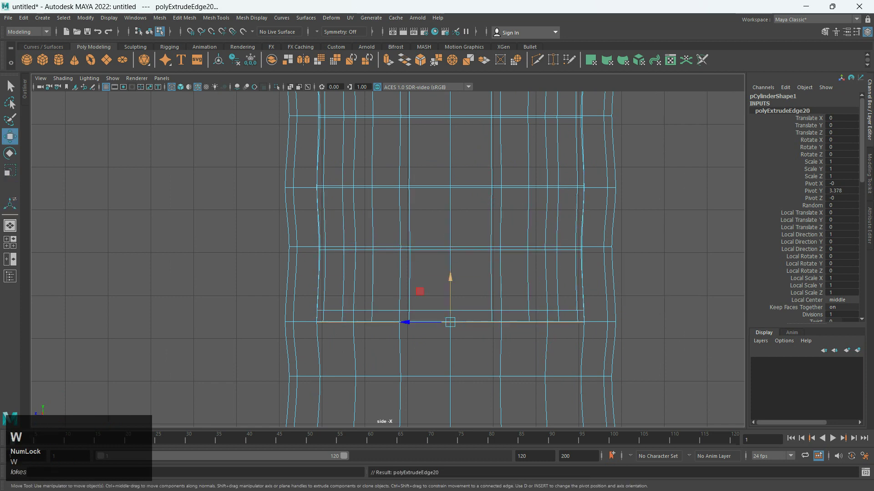
drag(450, 277, 450, 332)
key(r)
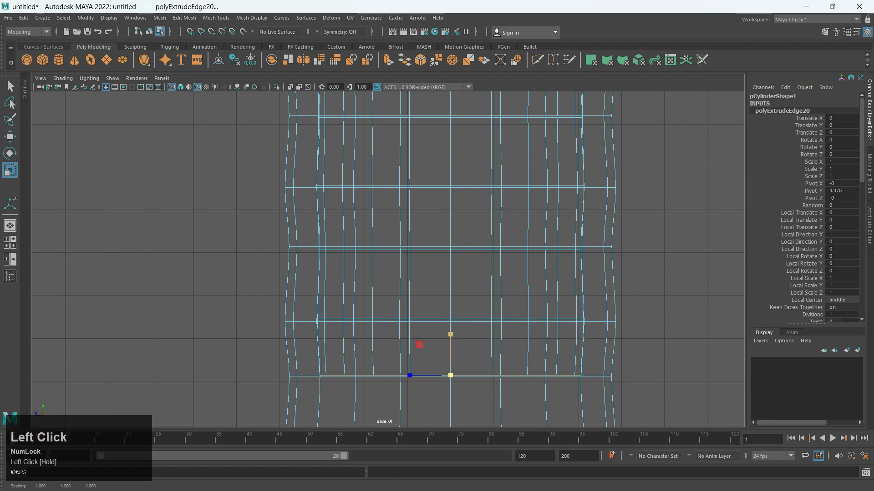
key(w)
drag(451, 334, 450, 335)
Step: Extrude the inner edge loop down to just above the bottle's base to set the inner floor height
alt+middle_drag(451, 335, 450, 188)
key(ctrl+e)
key(w)
drag(450, 197, 450, 227)
key(r)
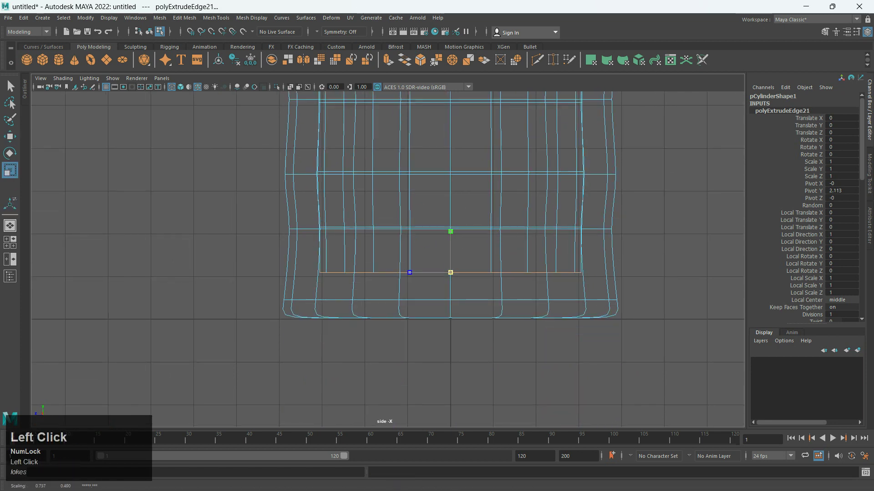
Step: Show the bottle in the top view and turn on two-sided lighting there to light its interior
key(space)
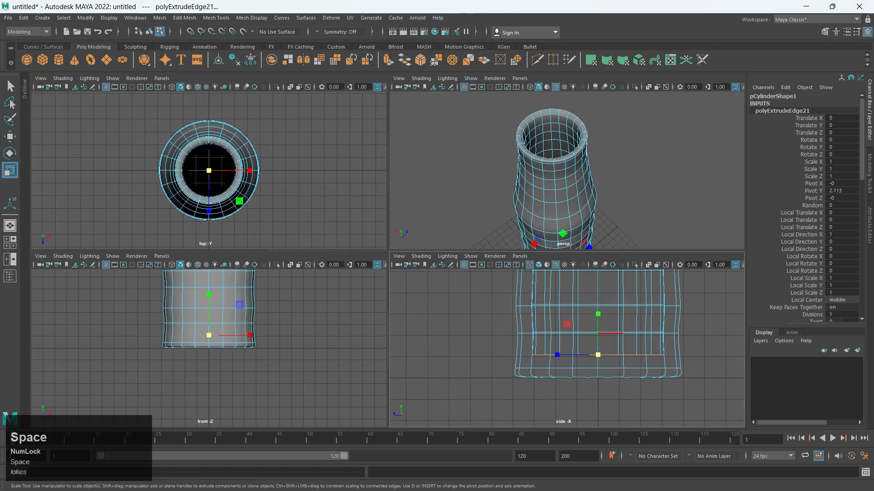
key(space)
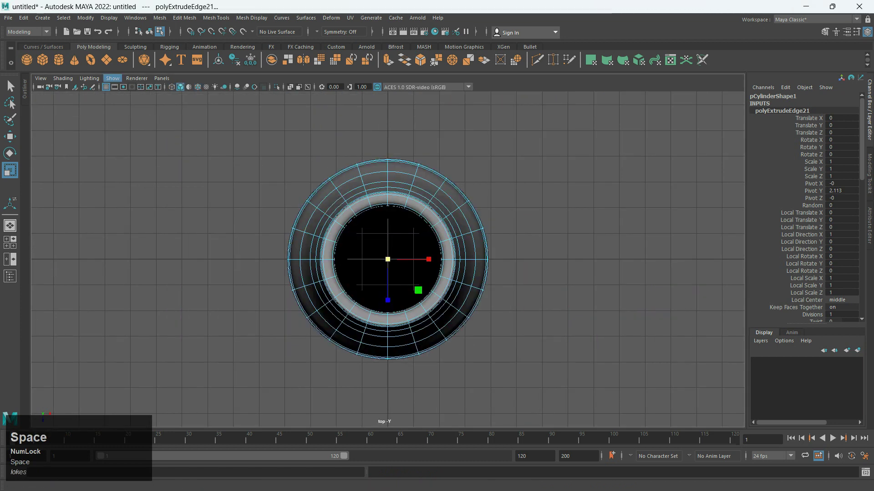
click(89, 78)
click(111, 142)
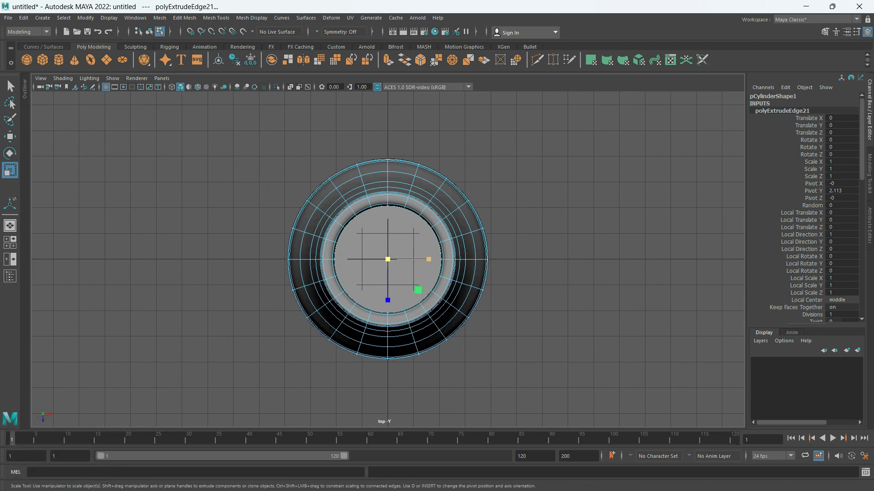
Step: Extrude the inner bottom edge loop inward to the centre and merge its vertices to close the inner floor
key(ctrl+e)
key(r)
click(388, 259)
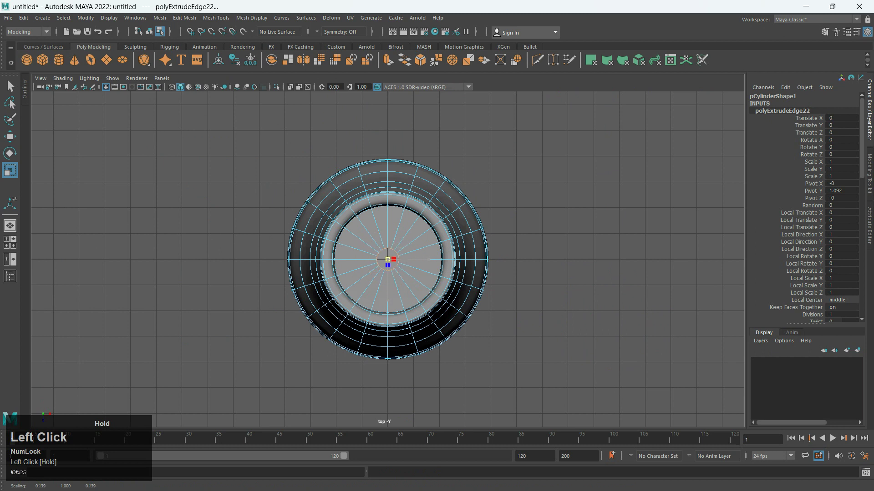
scroll(417, 231, down, 1)
right_drag(417, 231, 373, 231)
click(523, 227)
click(437, 237)
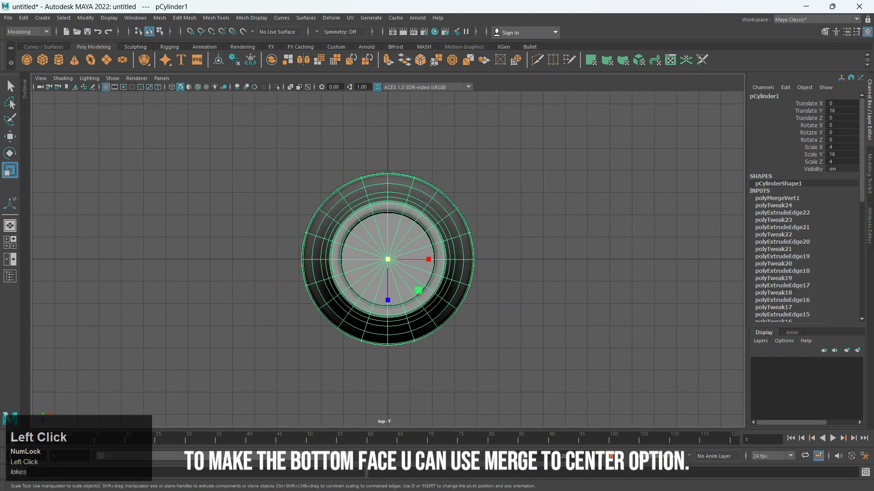
Step: Examine the finished bottle from above and from the side in the perspective view
key(space)
key(space)
scroll(584, 182, down, 2)
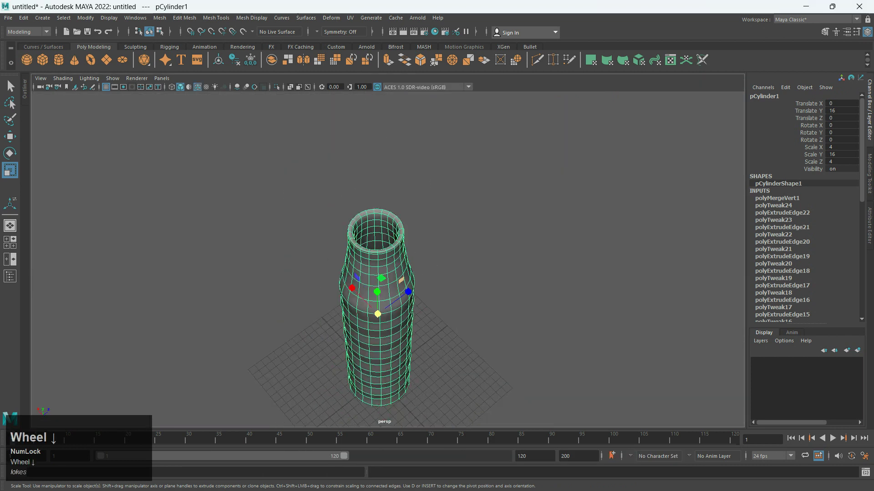
alt+middle_drag(428, 309, 452, 193)
scroll(452, 194, down, 3)
alt+drag(453, 194, 391, 139)
click(505, 196)
scroll(505, 196, up, 1)
alt+drag(505, 196, 562, 153)
alt+drag(510, 218, 510, 192)
scroll(510, 191, down, 2)
alt+middle_drag(510, 191, 473, 195)
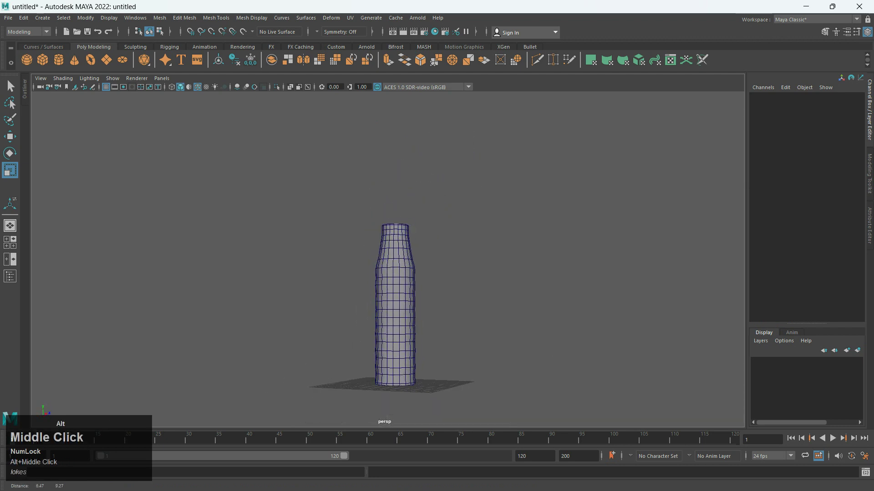
scroll(473, 196, down, 2)
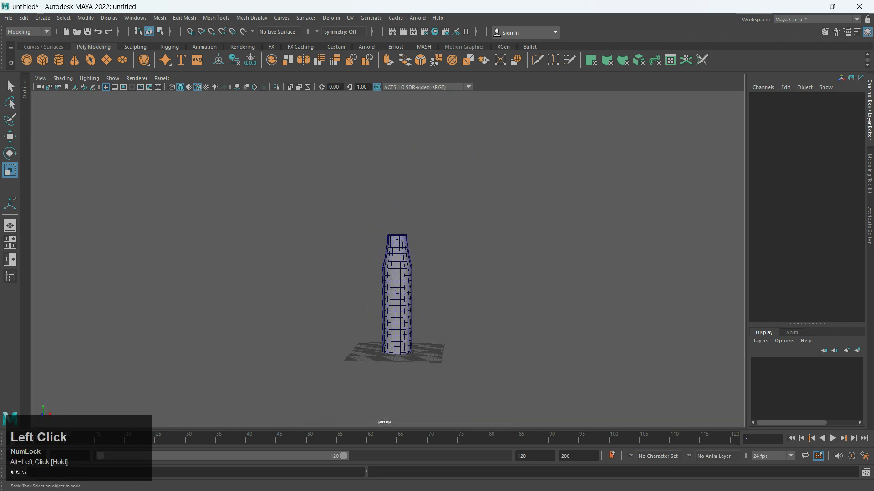
scroll(401, 273, up, 3)
Step: Turn on shaded display in the side view and return to the perspective view of the whole bottle
key(space)
key(space)
scroll(486, 300, down, 4)
alt+middle_drag(486, 273, 487, 328)
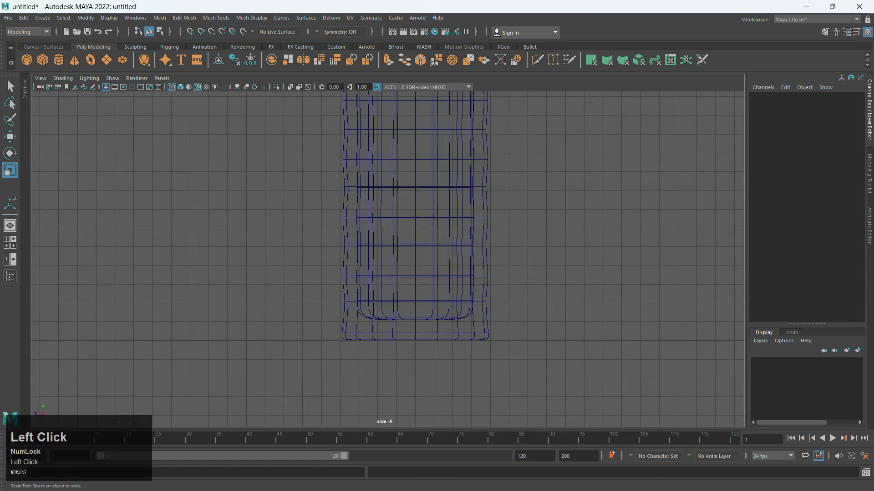
click(415, 277)
key(5)
scroll(546, 219, down, 3)
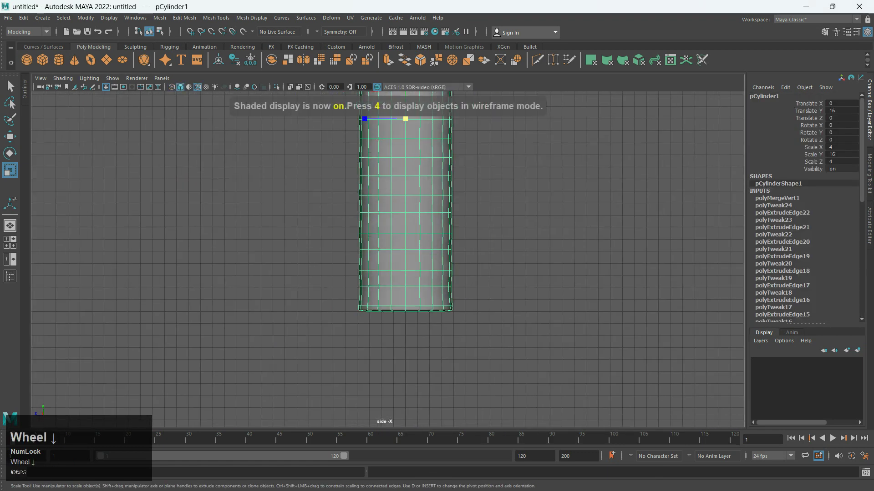
click(546, 218)
alt+middle_drag(546, 219, 508, 335)
scroll(508, 335, down, 2)
scroll(386, 250, down, 1)
alt+middle_drag(400, 227, 371, 305)
key(space)
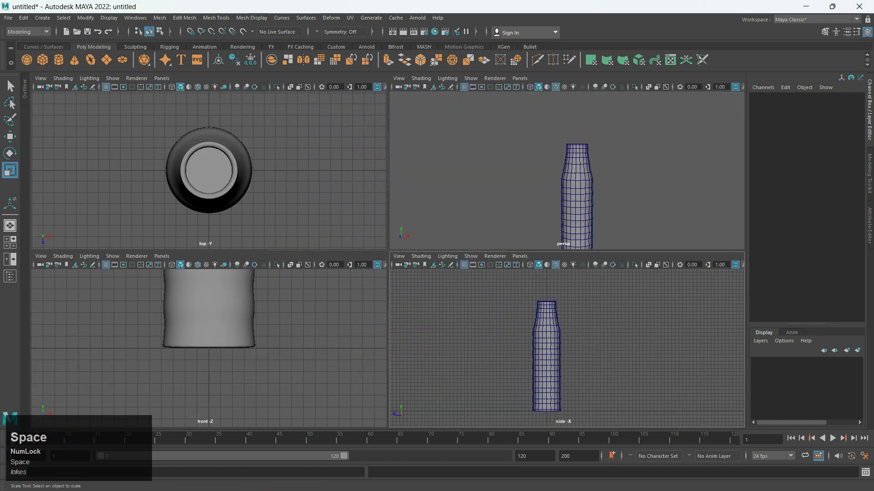
key(space)
scroll(523, 196, down, 4)
mouse_move(524, 196)
alt+mouse_down()
mouse_move(505, 210)
mouse_move(523, 195)
alt+mouse_up()
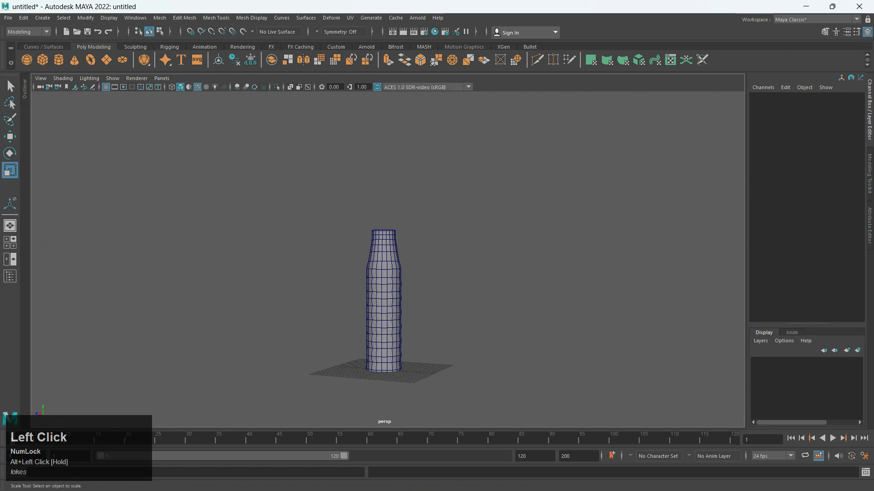